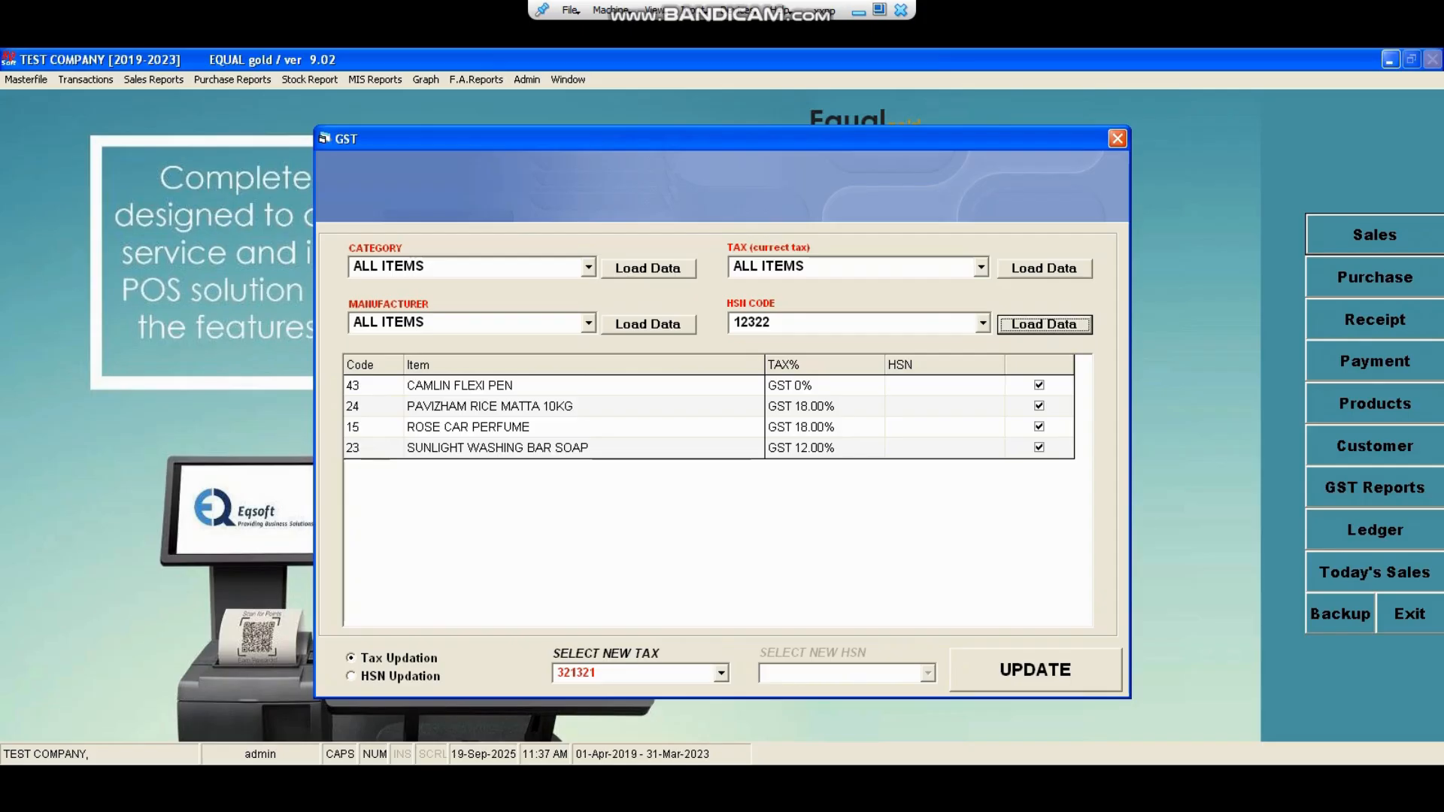
# Exclude CAMLIN FLEXI PEN and SUNLIGHT WASHING BAR SOAP, and update the tax of the remaining listed items to GST 5%.
pyautogui.click(1039, 385)
pyautogui.click(1039, 447)
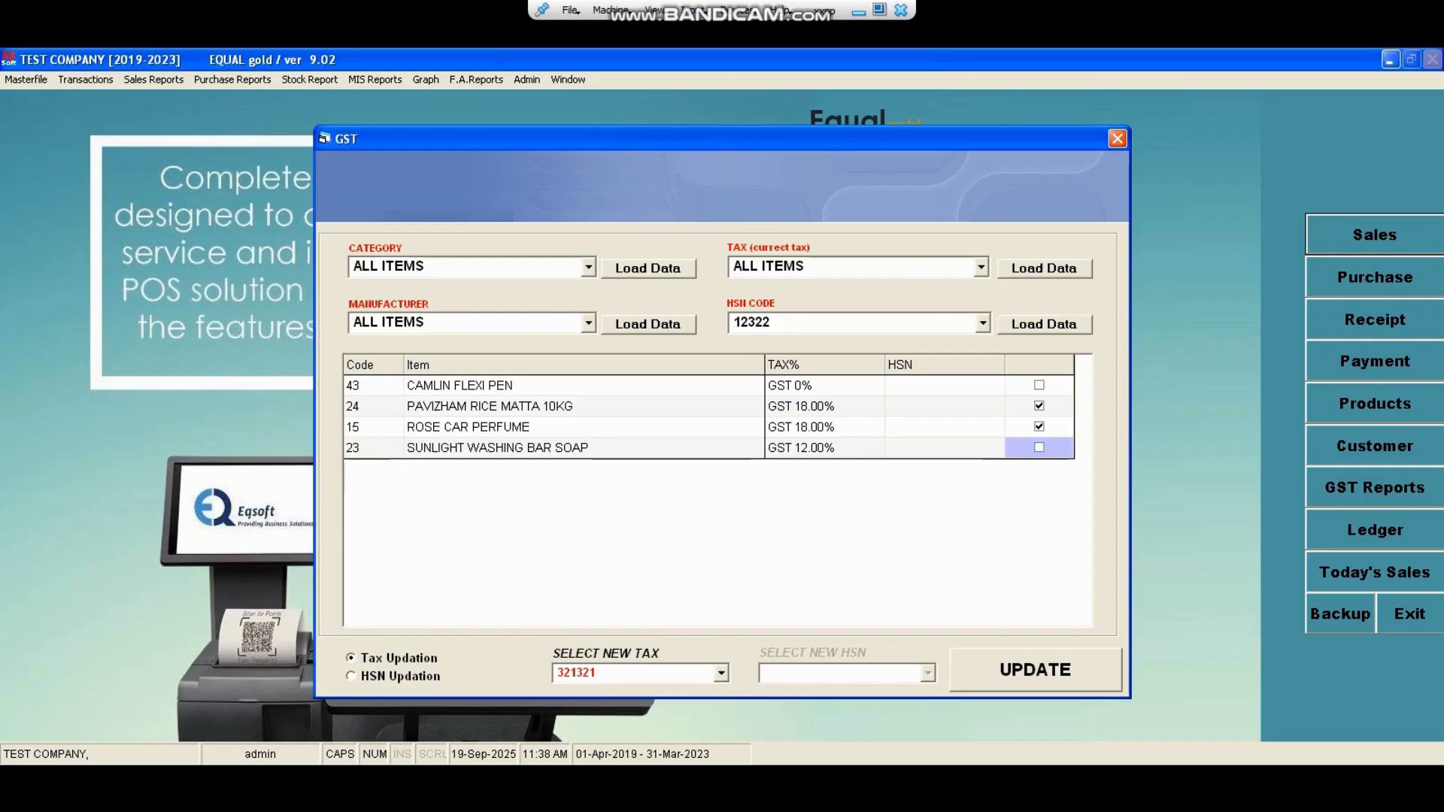
pyautogui.click(721, 673)
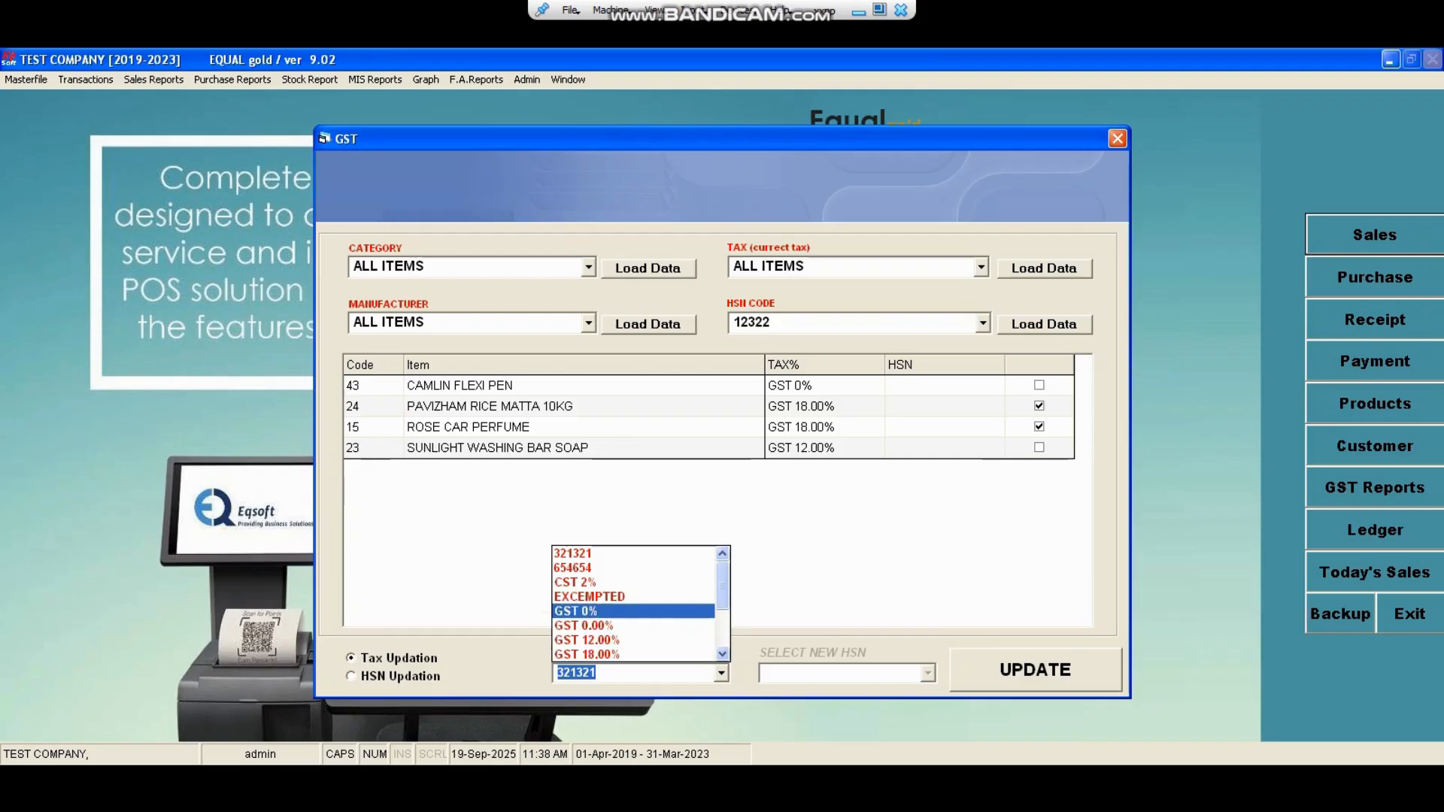
pyautogui.scroll(-1, 602, 611)
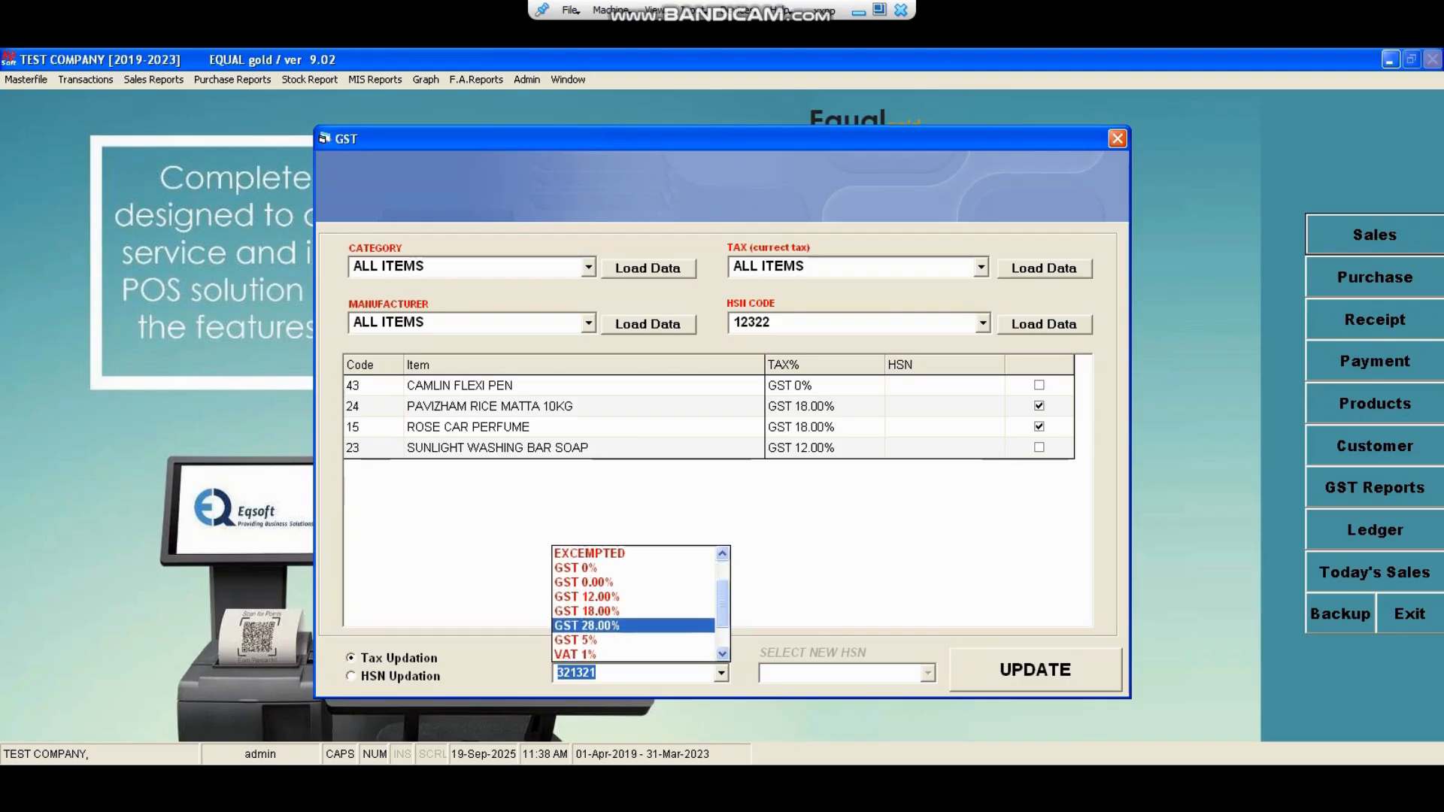
pyautogui.click(601, 643)
pyautogui.click(1035, 670)
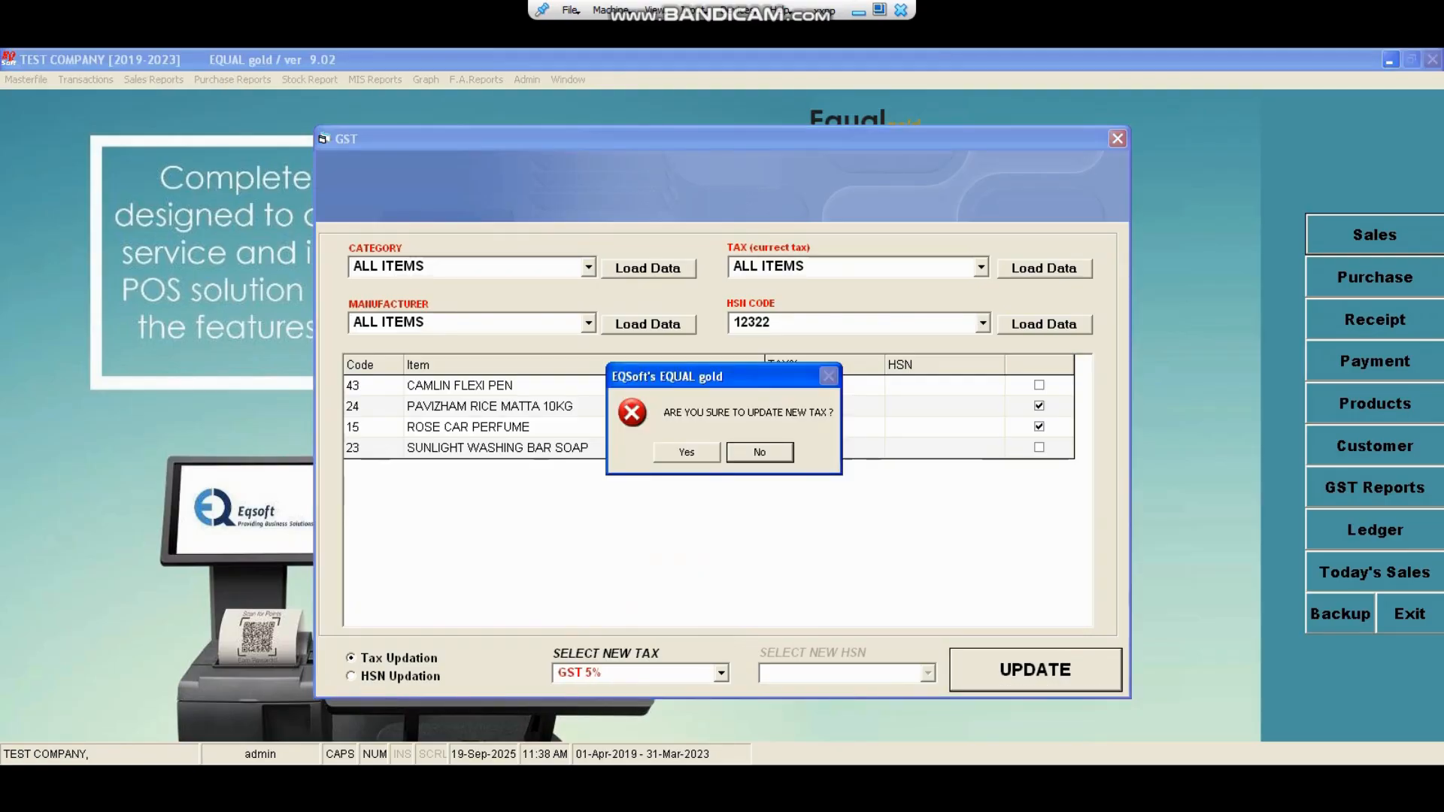
pyautogui.click(687, 452)
pyautogui.click(723, 443)
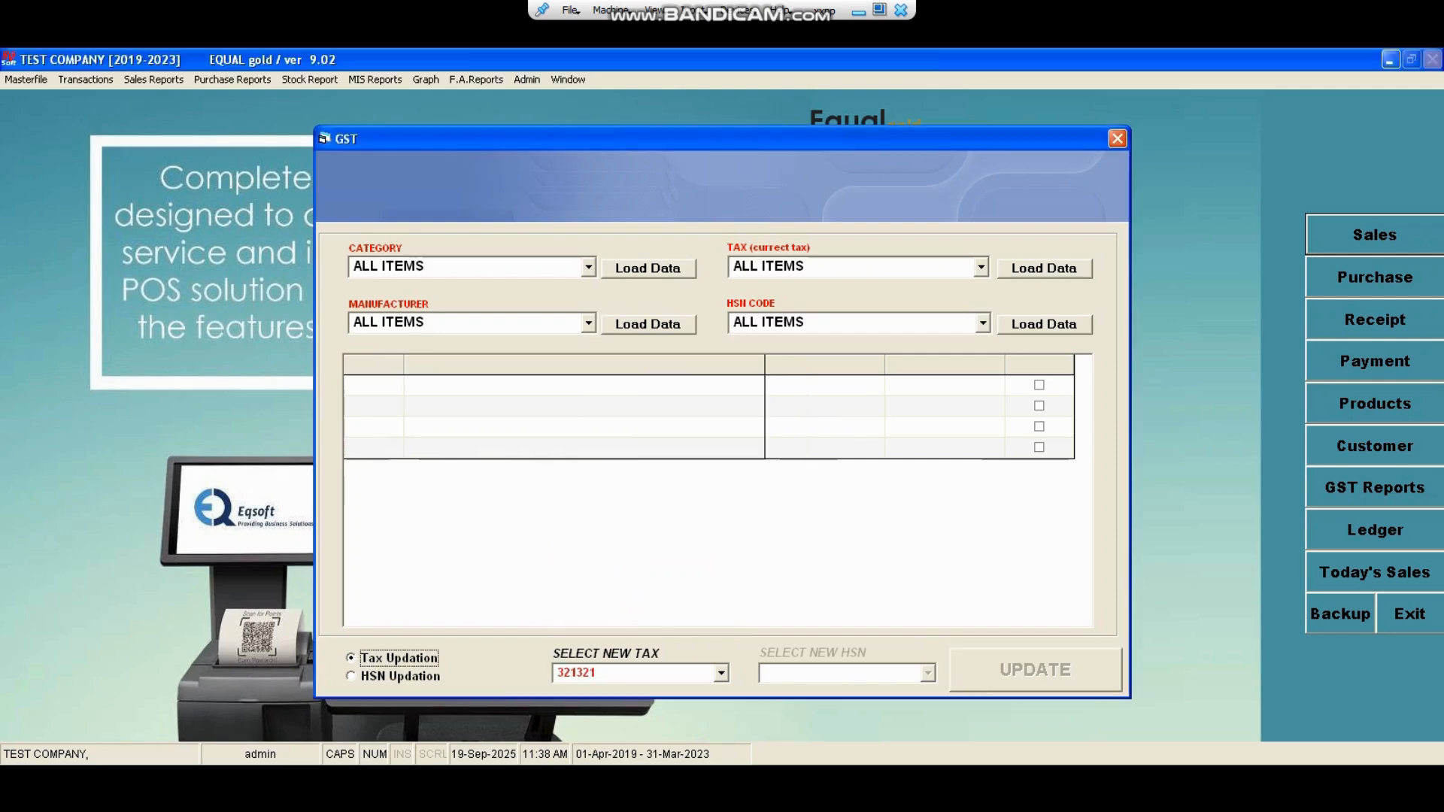
# Load the items with HSN code 12322 again.
pyautogui.click(982, 323)
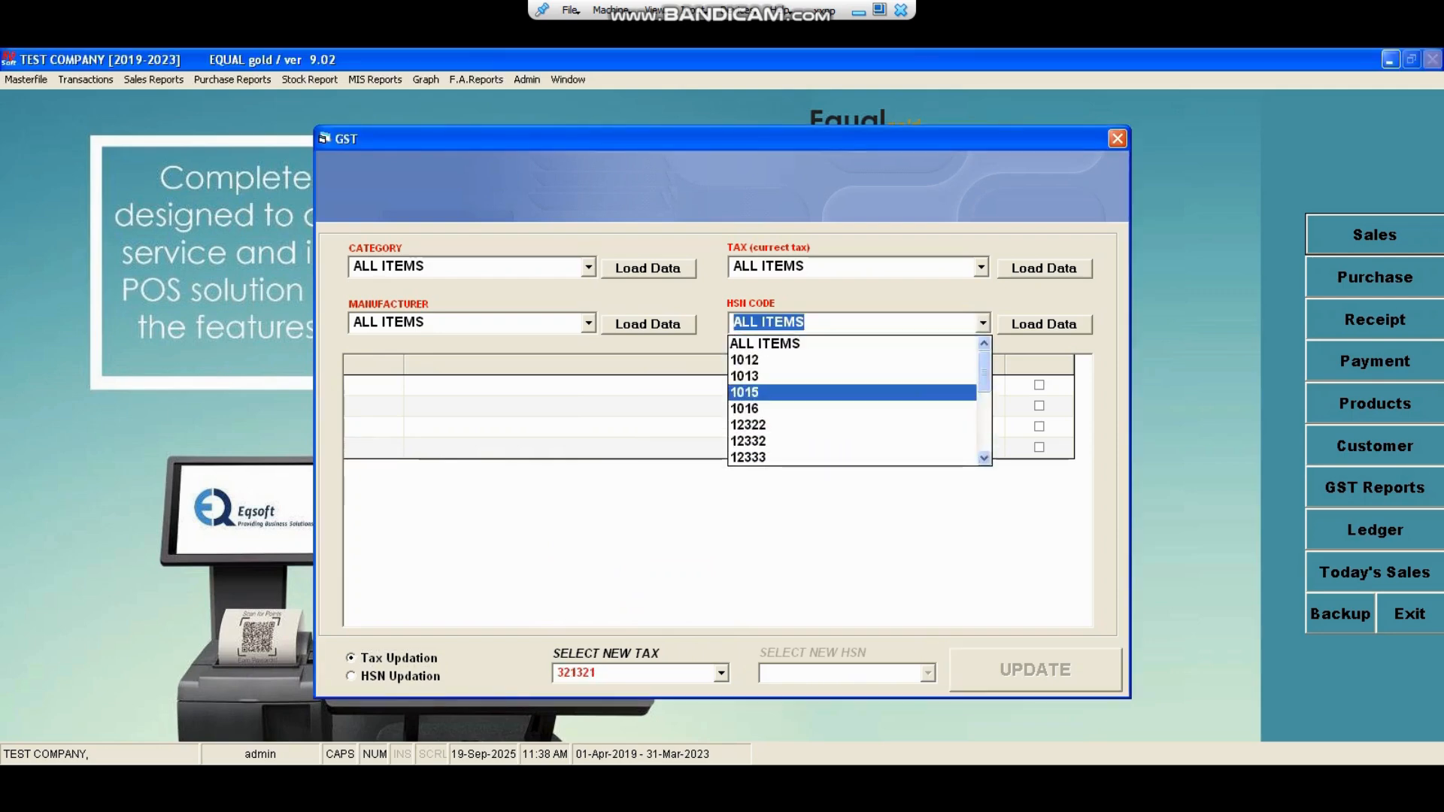
pyautogui.click(827, 425)
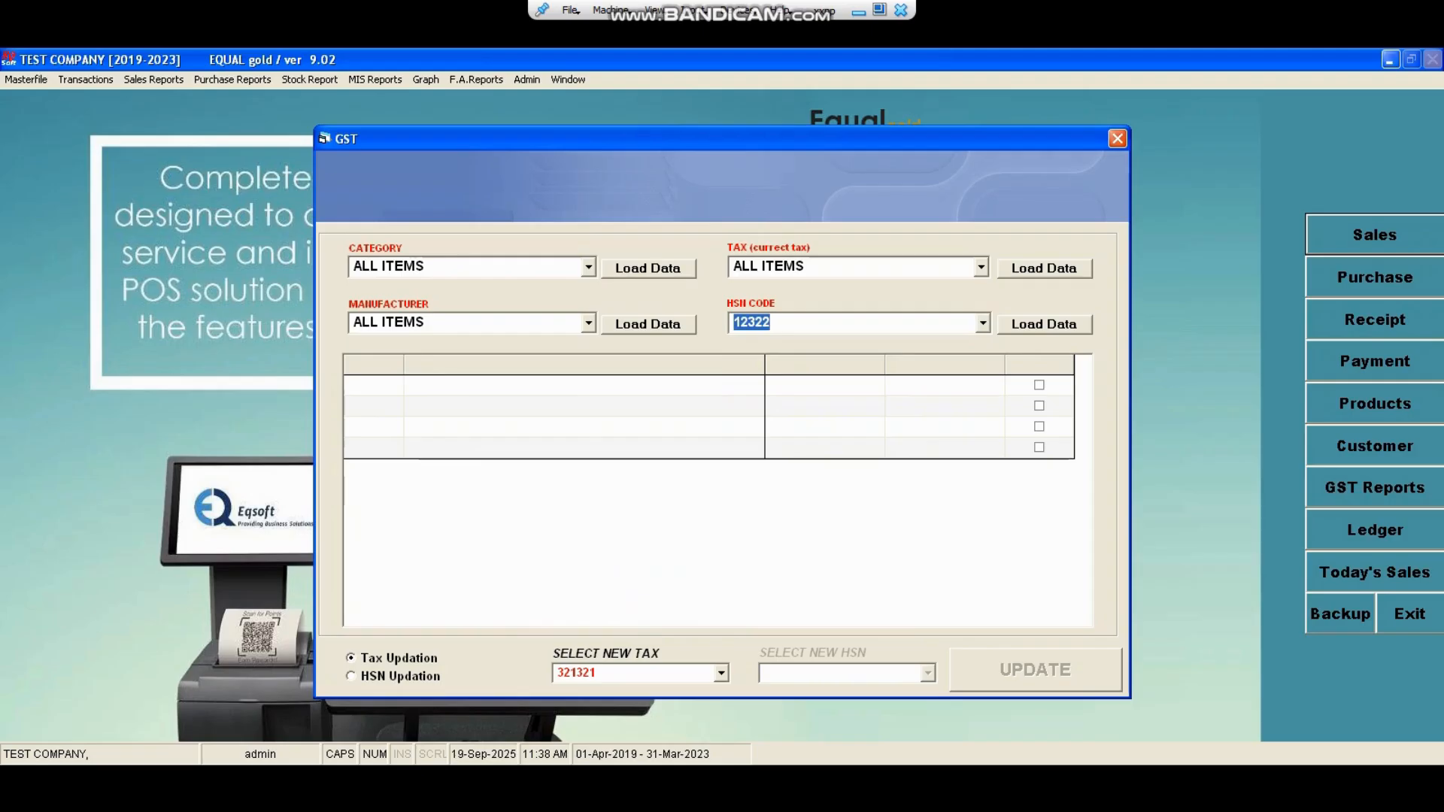
pyautogui.click(1044, 324)
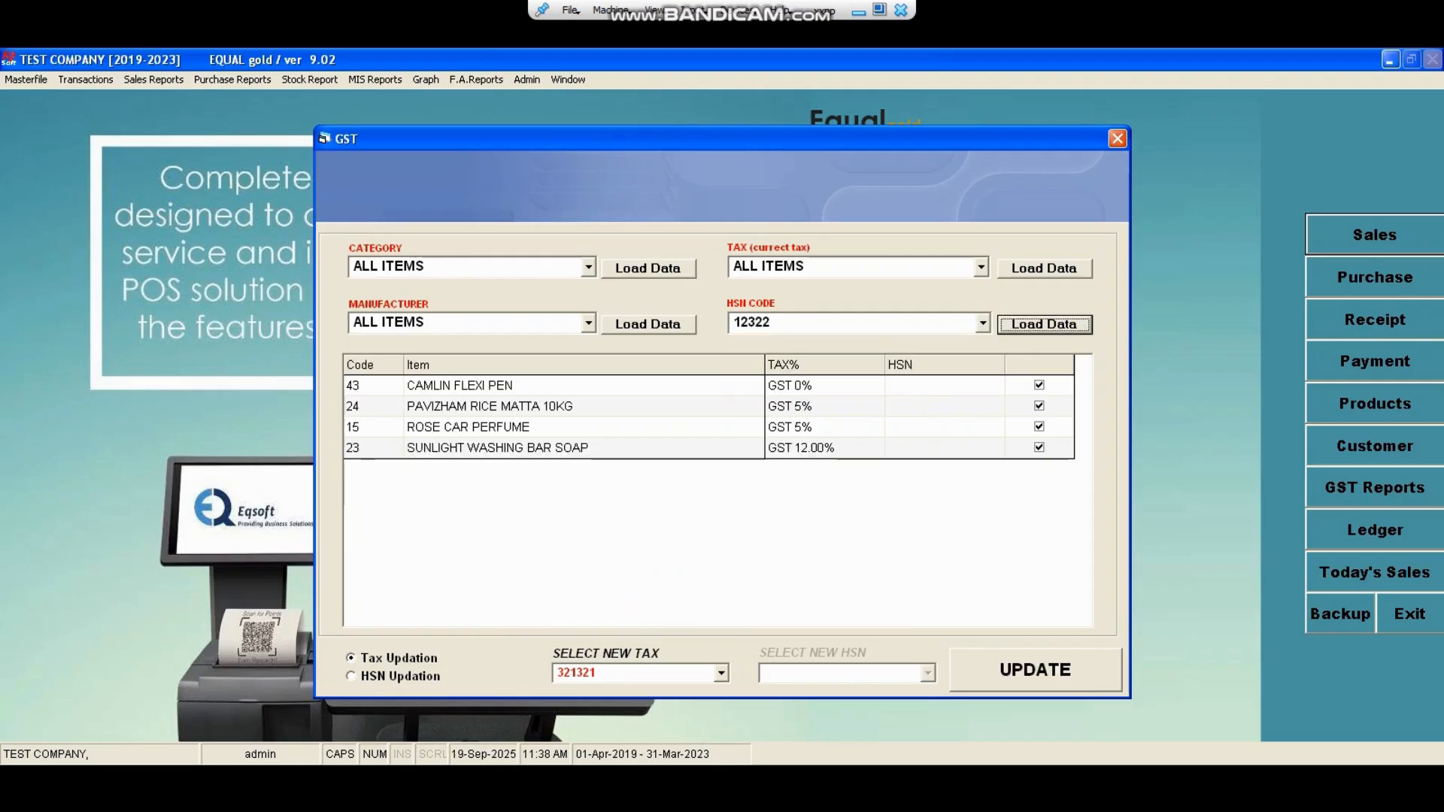
# Exclude PAVIZHAM RICE MATTA 10KG and ROSE CAR PERFUME, and update the tax of the other listed items to GST 18.00%.
pyautogui.click(1039, 406)
pyautogui.click(1038, 426)
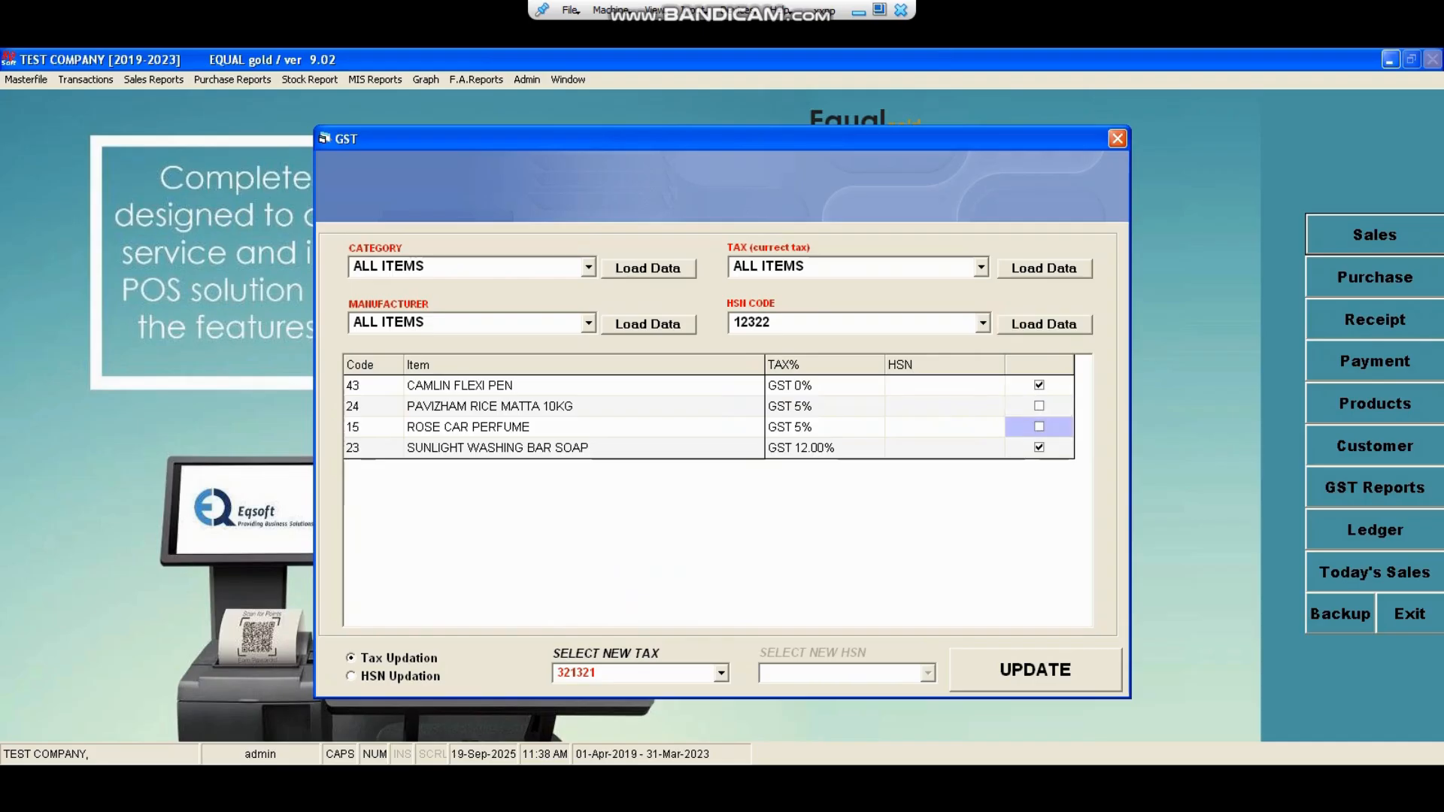
pyautogui.click(721, 673)
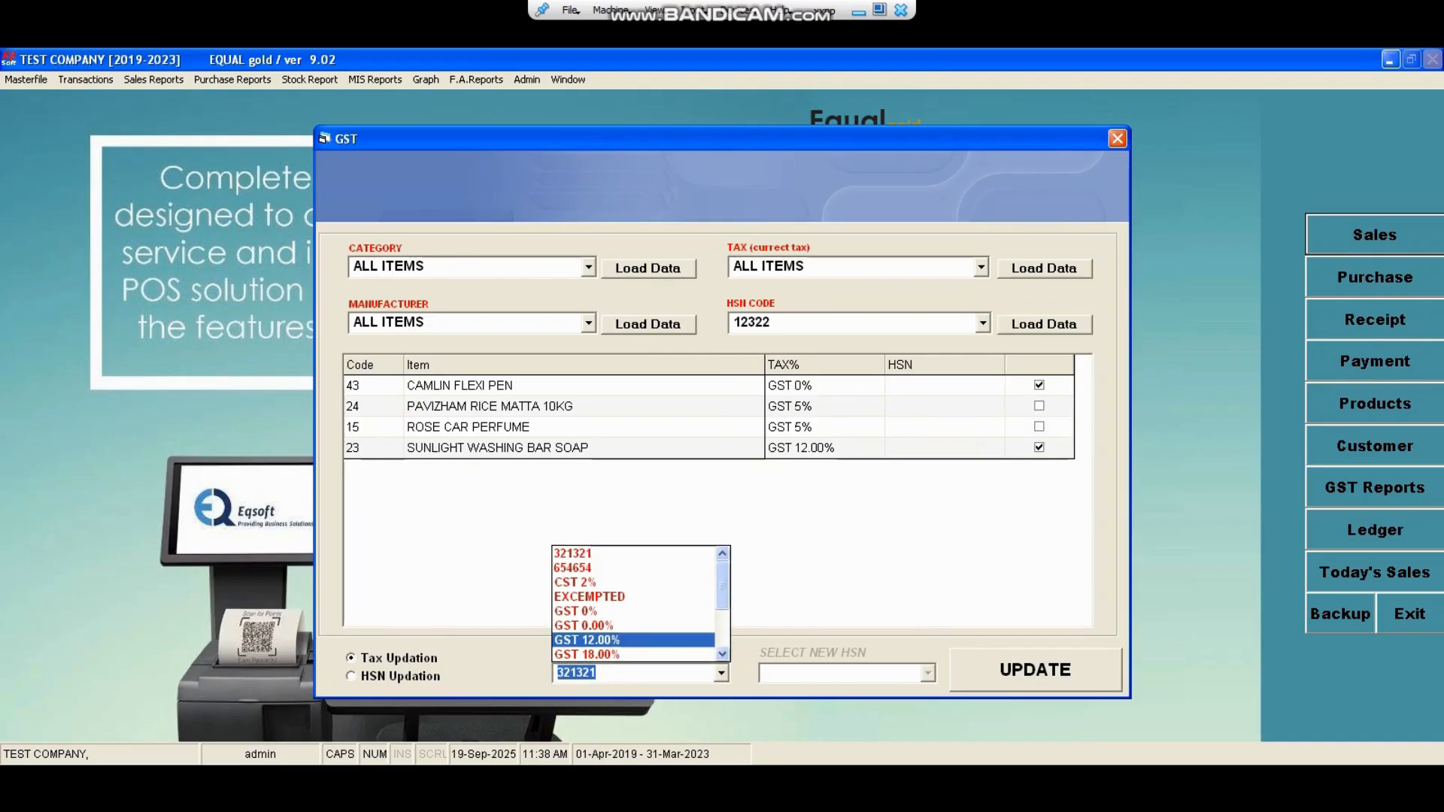
pyautogui.click(634, 655)
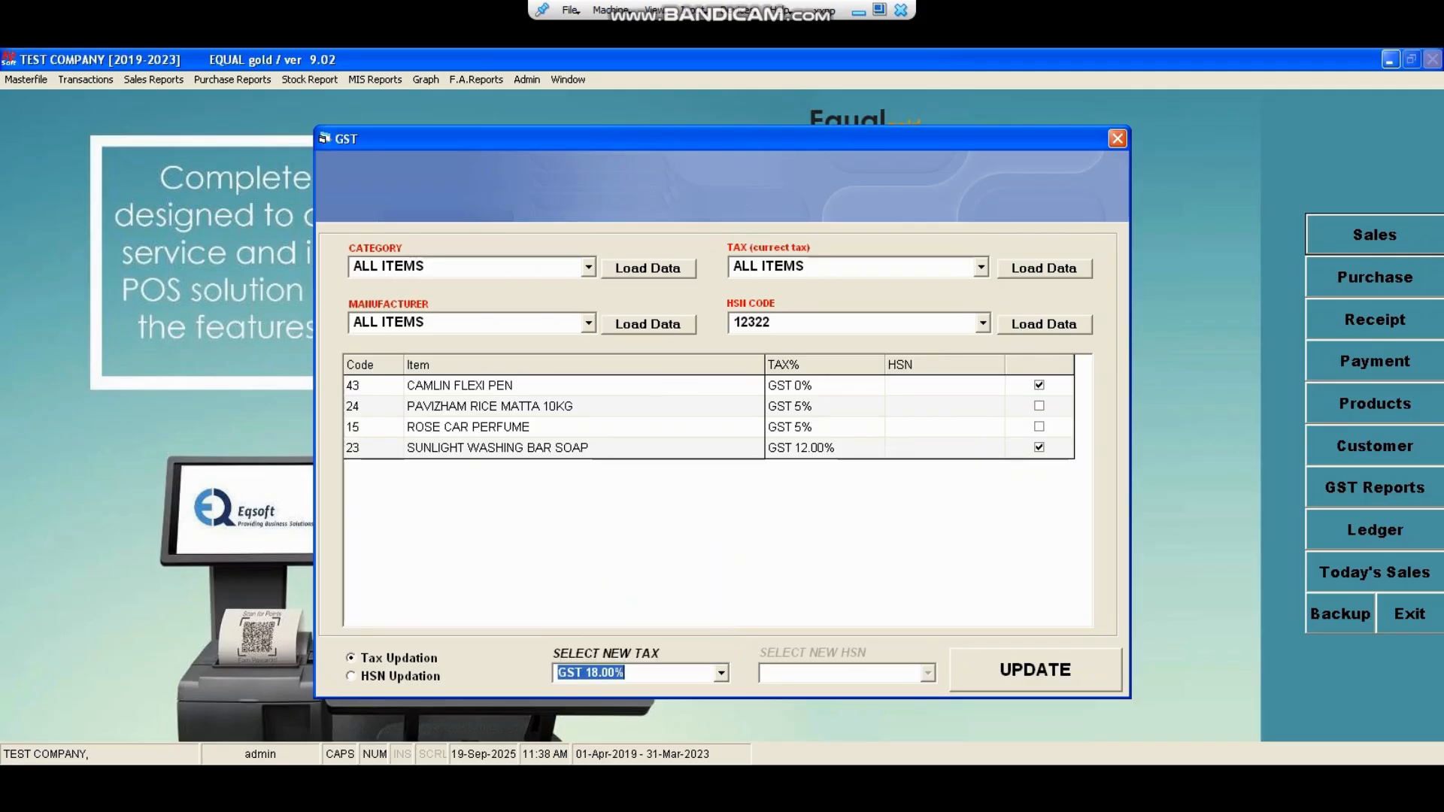
pyautogui.click(1035, 670)
pyautogui.click(688, 453)
pyautogui.click(724, 444)
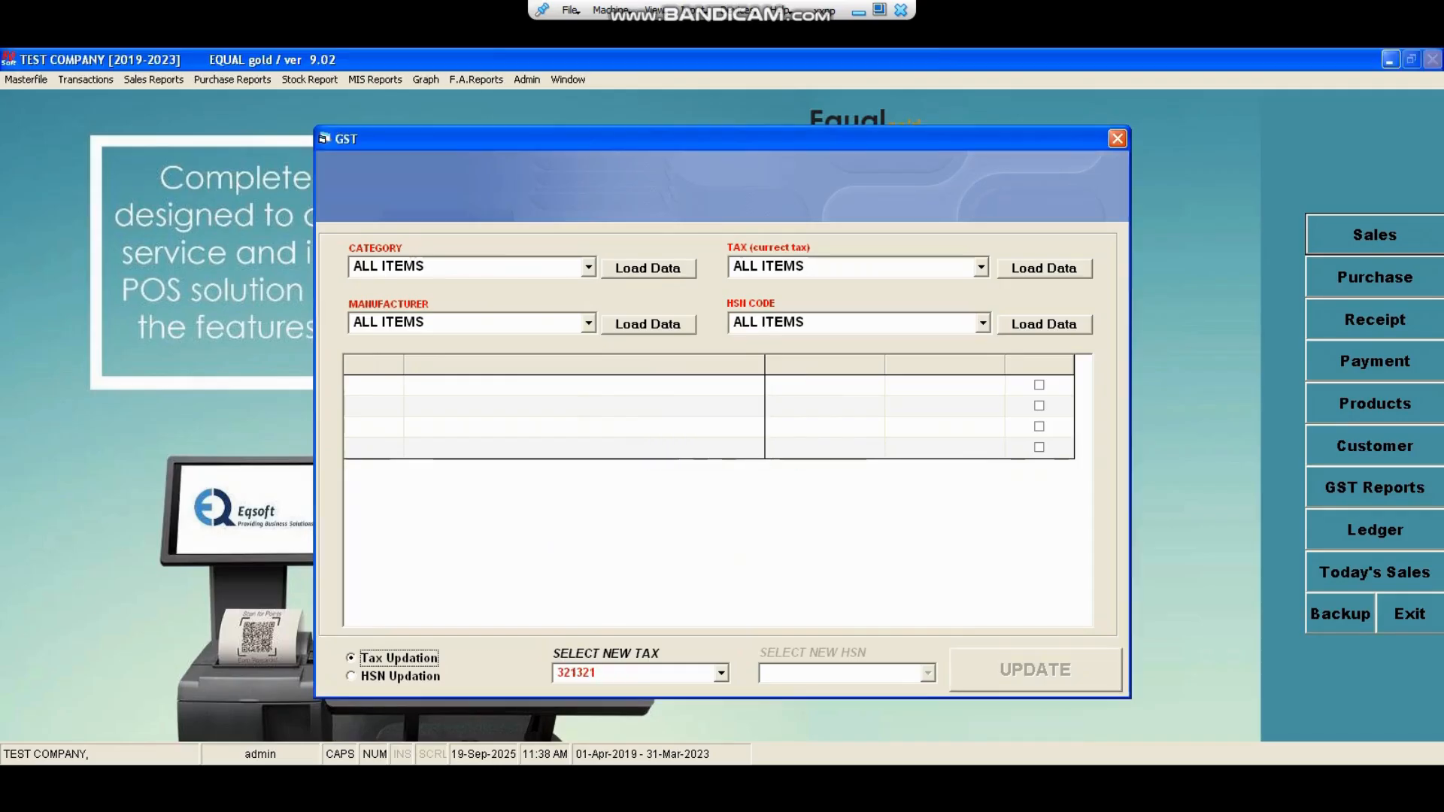
# Load the items with HSN code 321321 for tax updating.
pyautogui.click(983, 323)
pyautogui.scroll(-4, 903, 393)
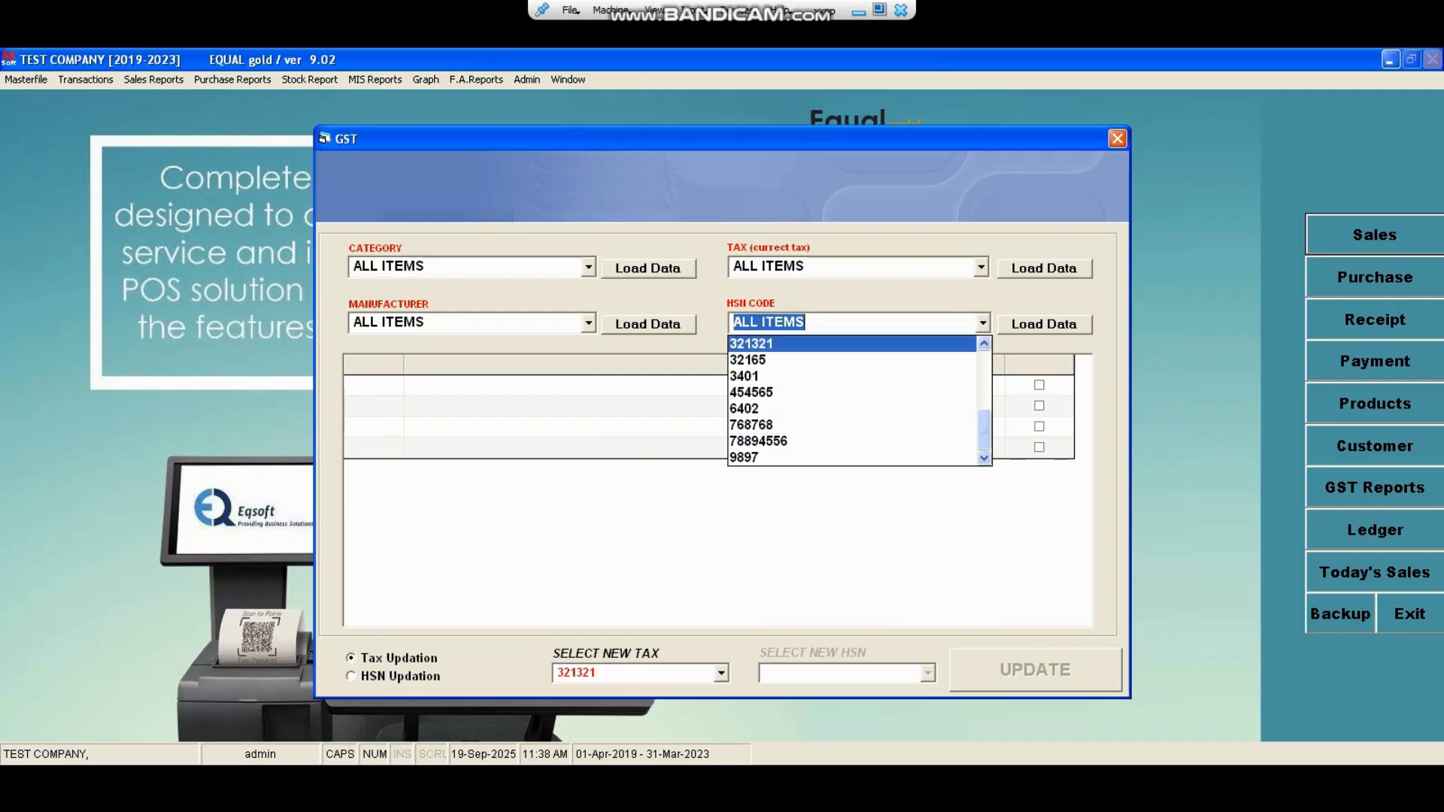
pyautogui.click(751, 344)
pyautogui.click(1044, 324)
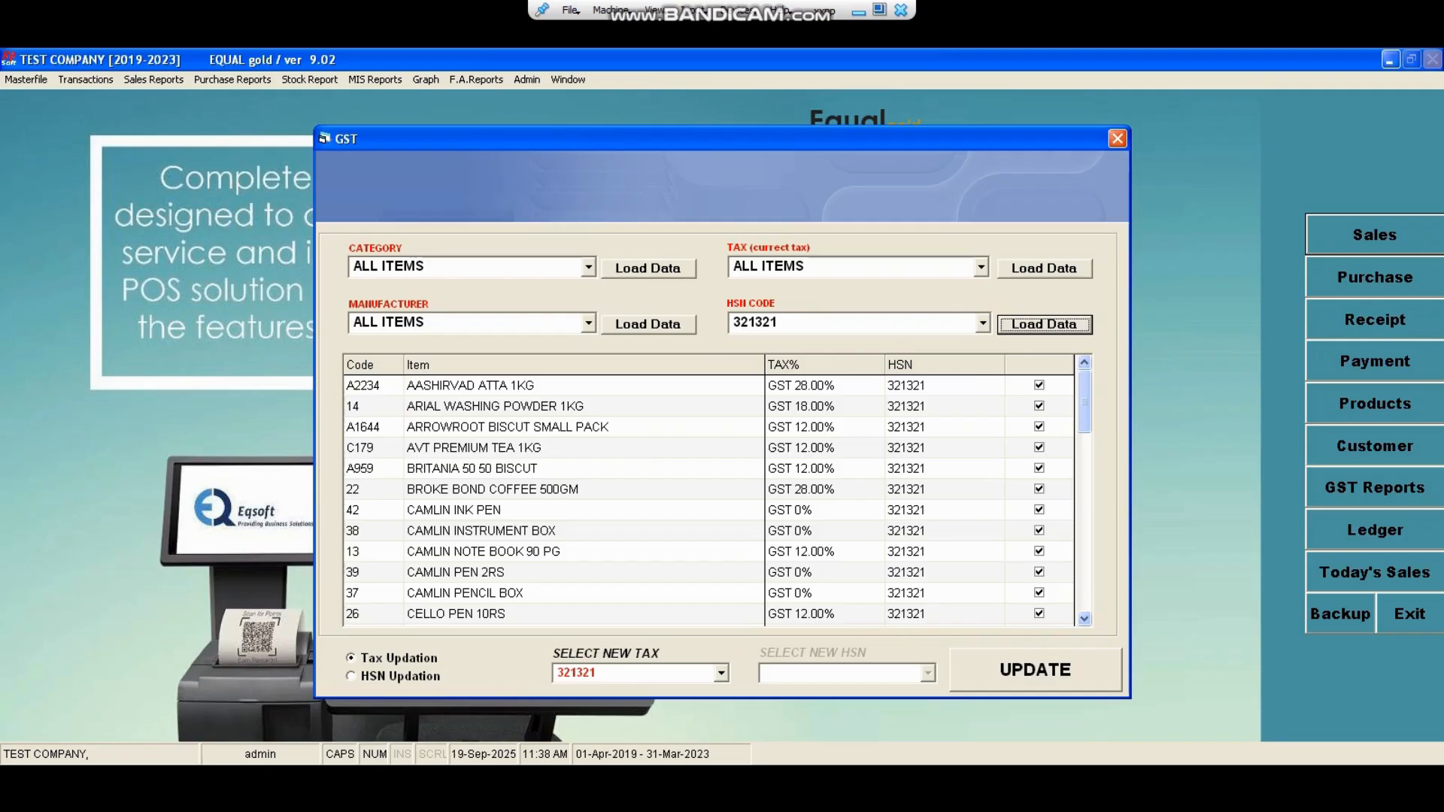
# Update the tax of all loaded items under HSN code 321321 to GST 18.00%.
pyautogui.click(721, 673)
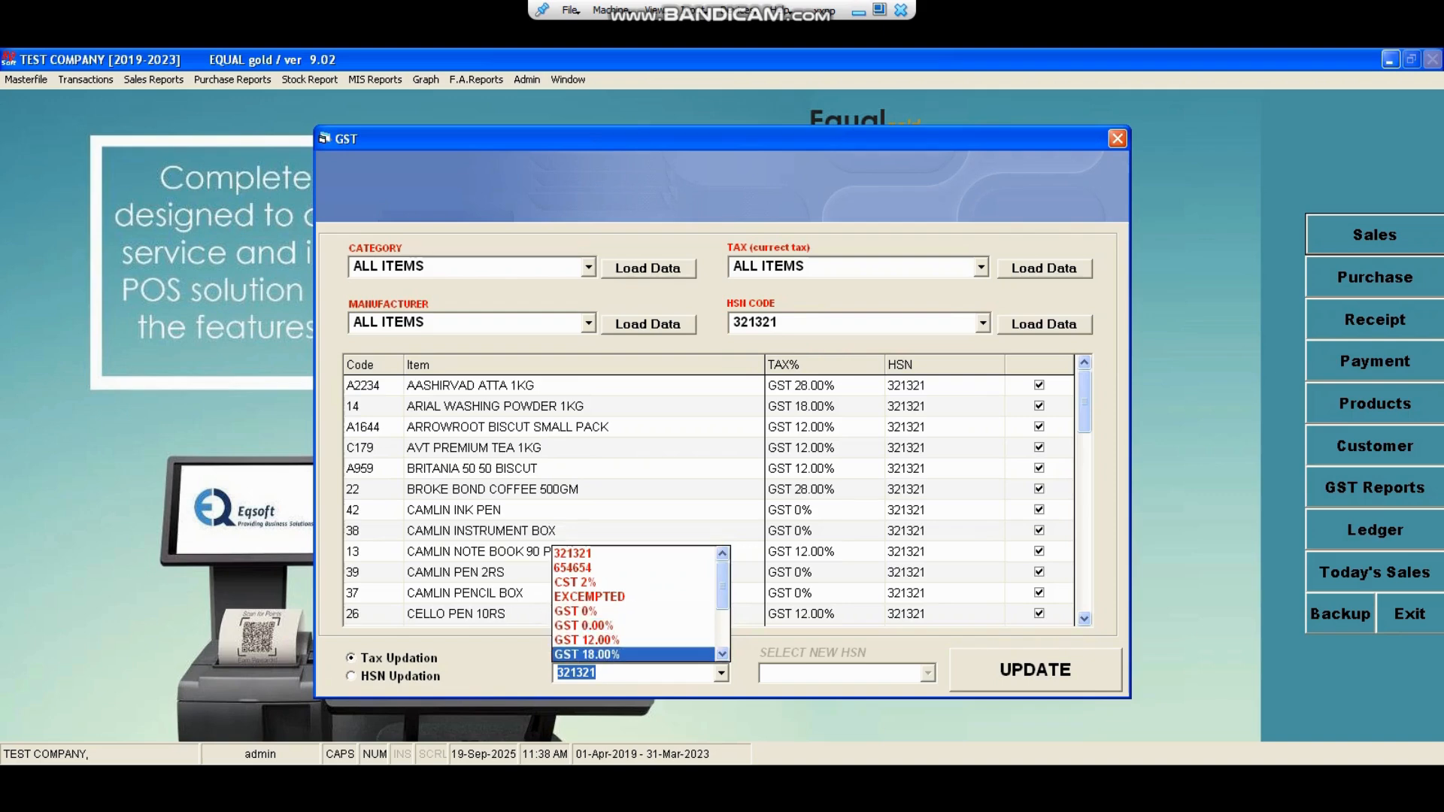
pyautogui.click(595, 654)
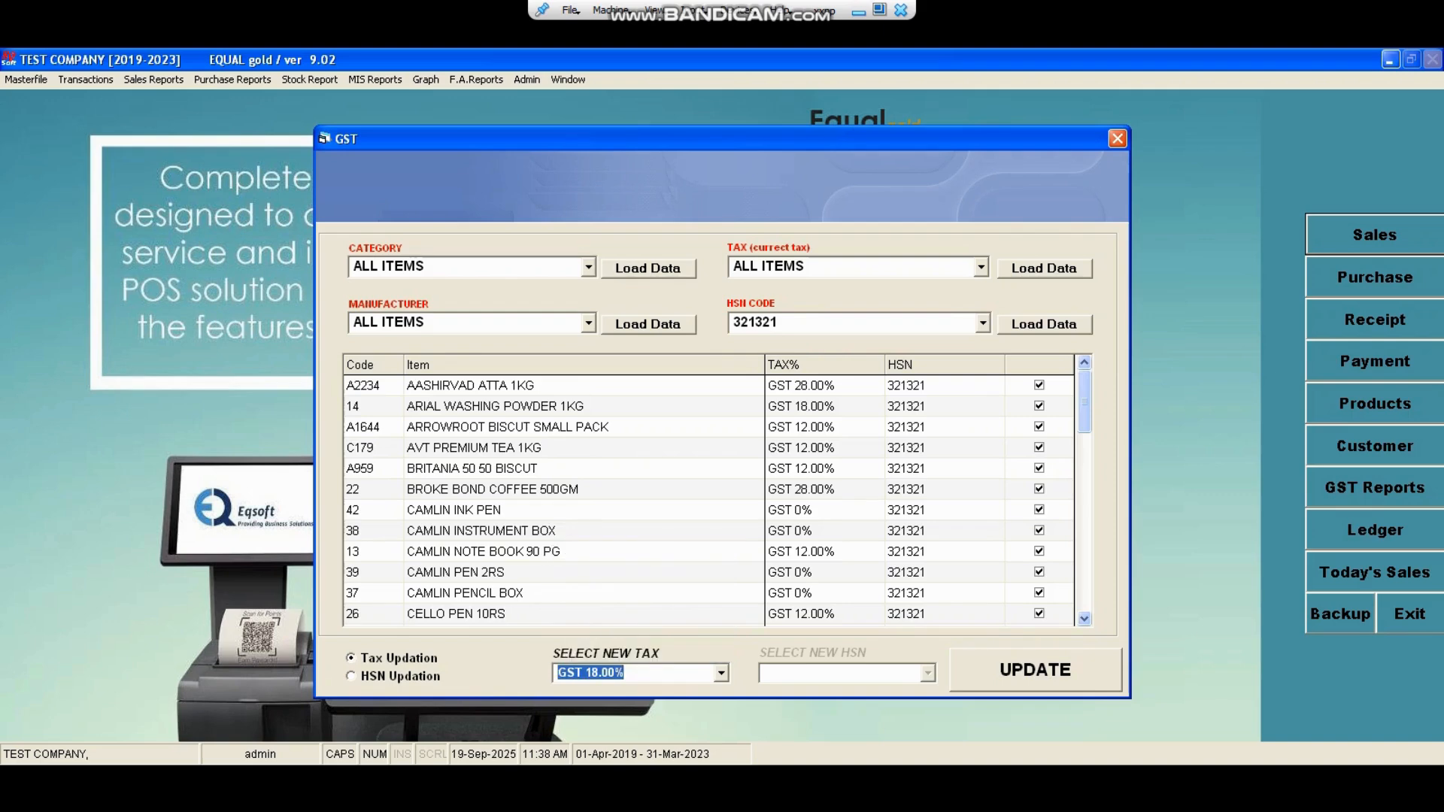
pyautogui.click(1035, 669)
pyautogui.click(686, 452)
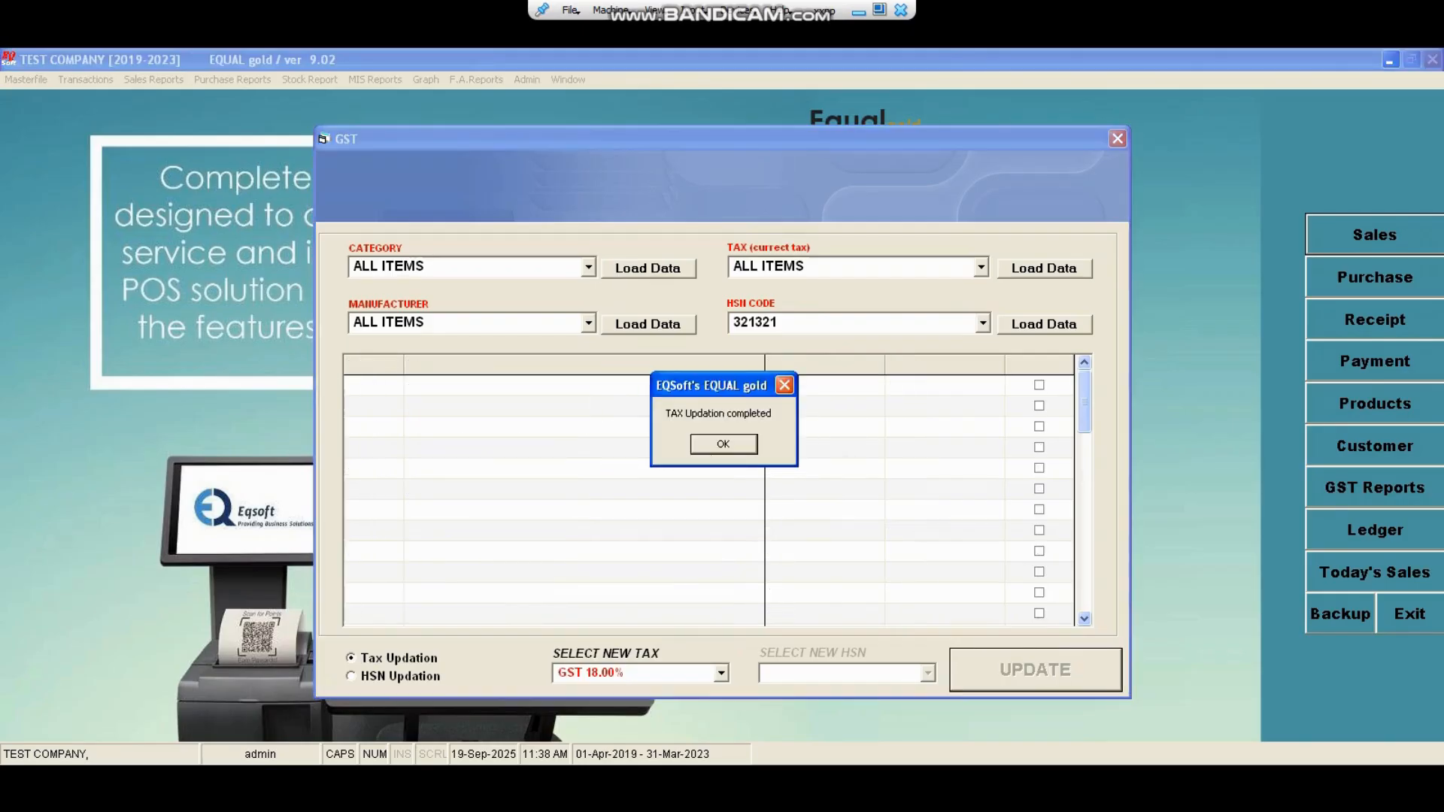
pyautogui.click(724, 445)
# Reload the items with HSN code 321321 to check their tax rates.
pyautogui.click(982, 324)
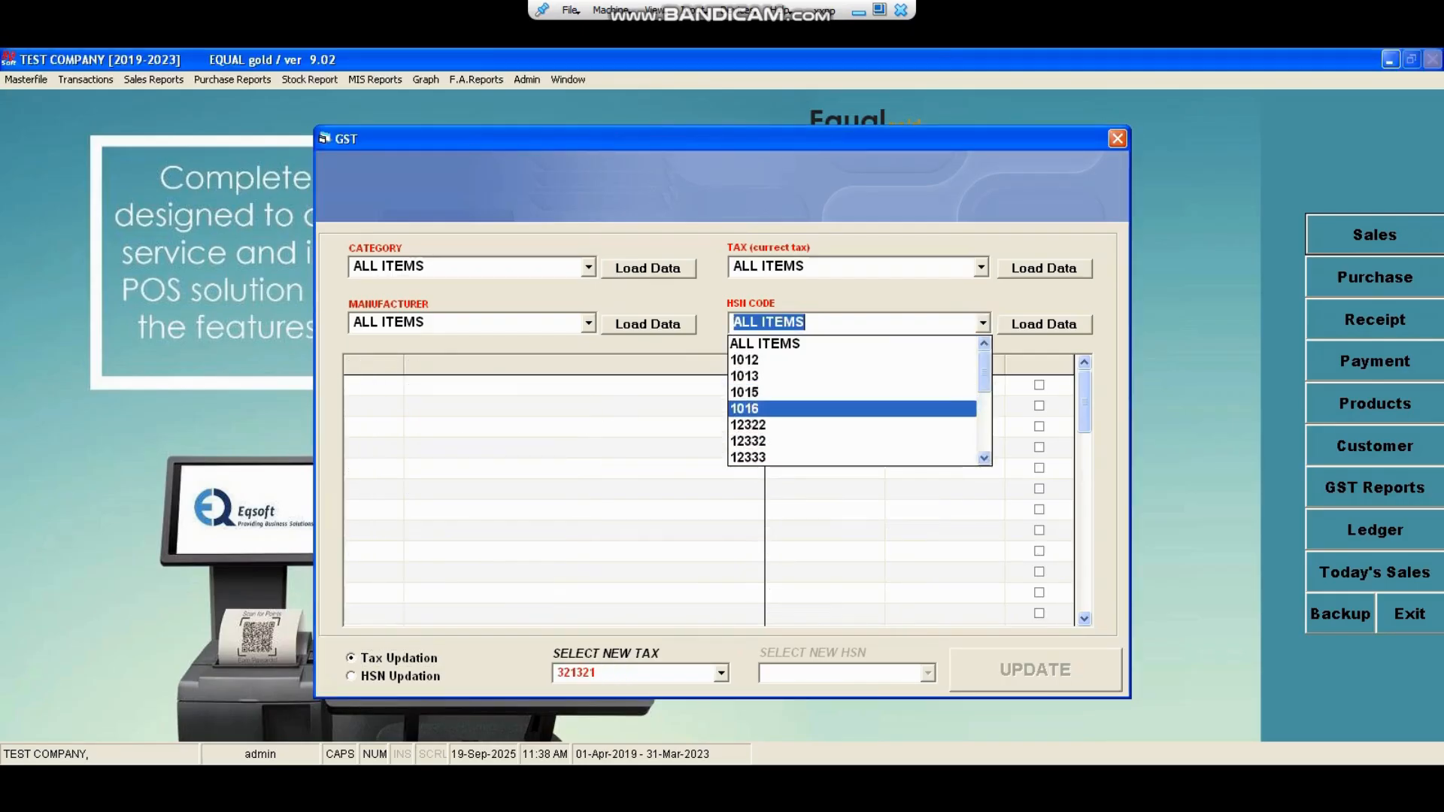
pyautogui.scroll(-2, 850, 441)
pyautogui.click(782, 424)
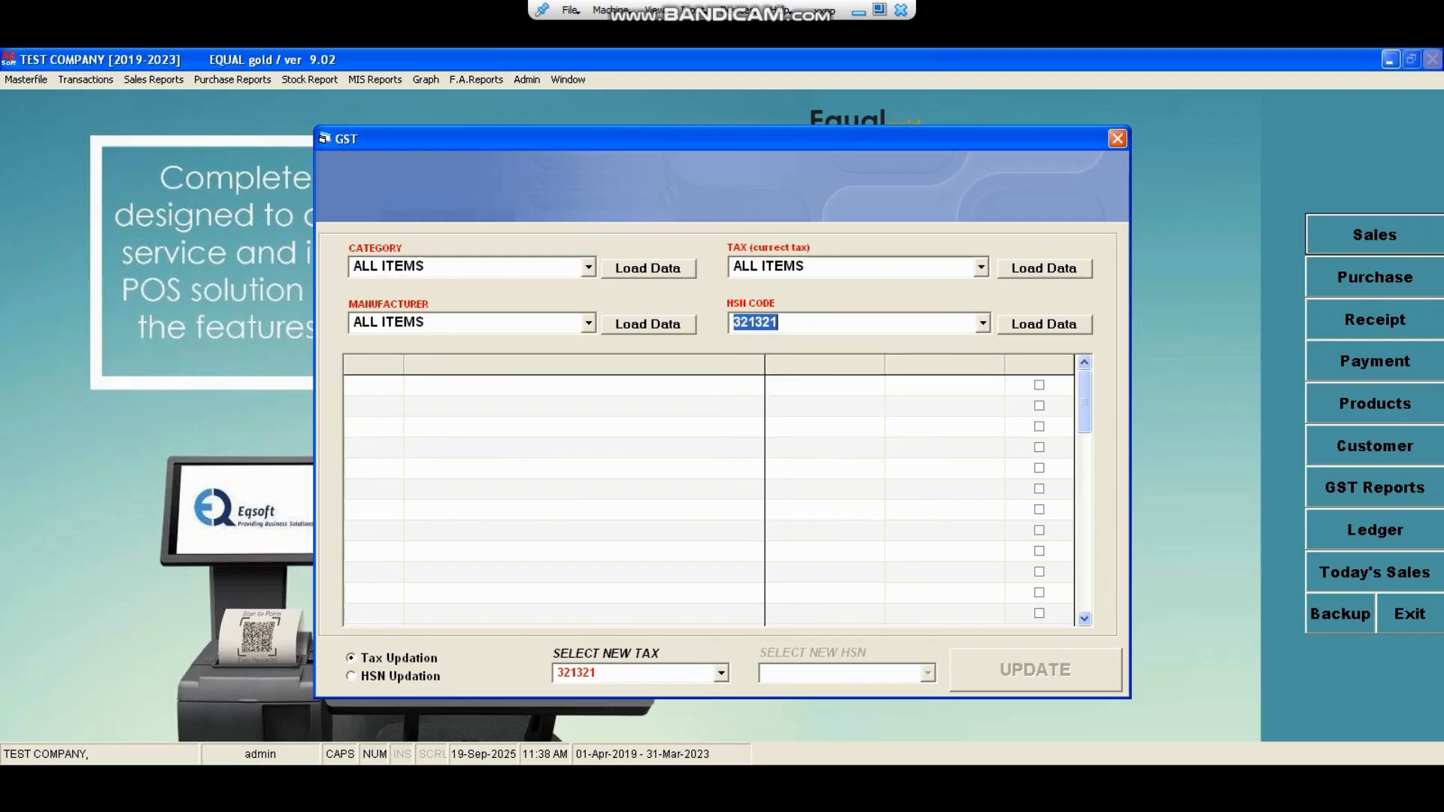
pyautogui.click(1044, 324)
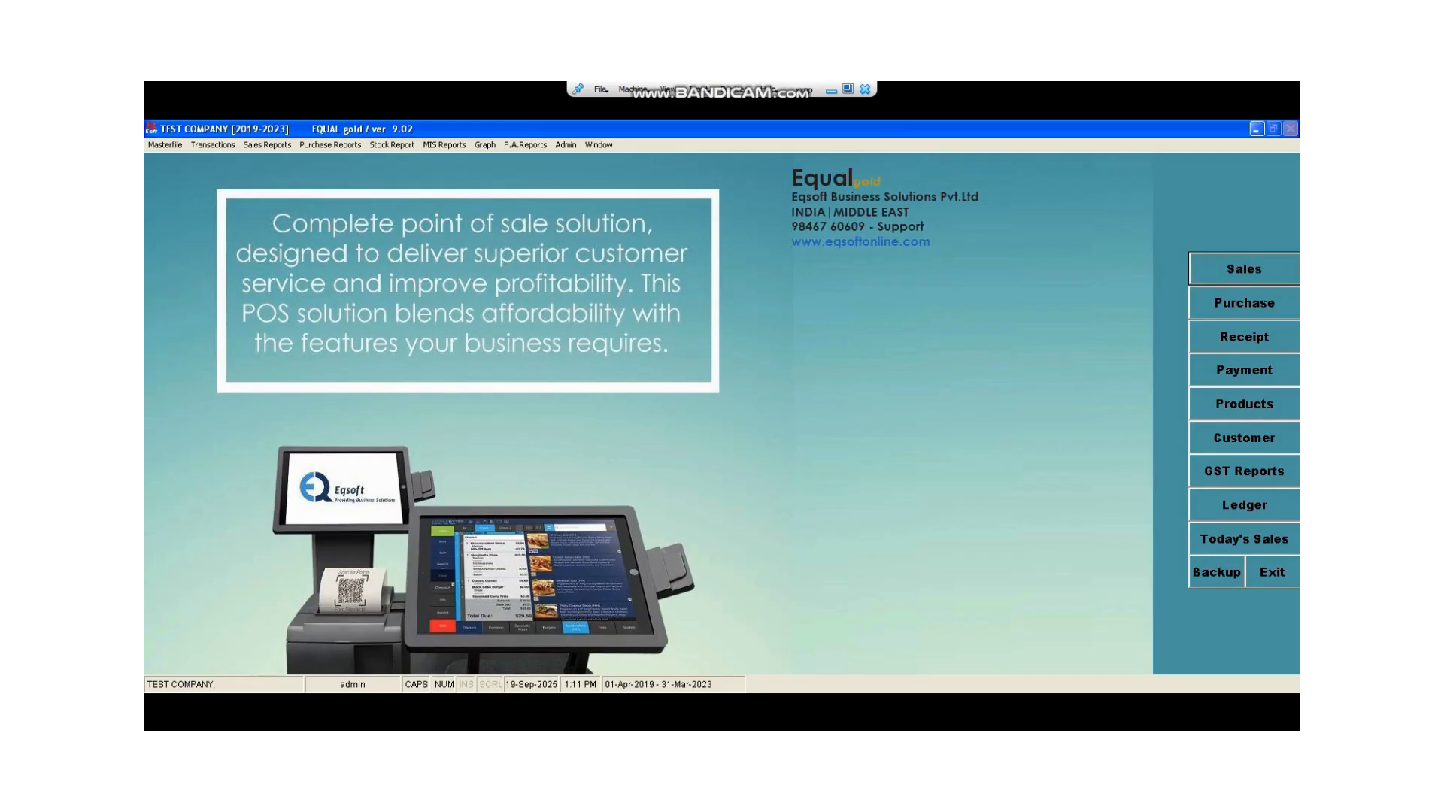
# Start a new Tax Master entry with code 40, particulars "GST 40%" and tax type GST.
pyautogui.click(164, 145)
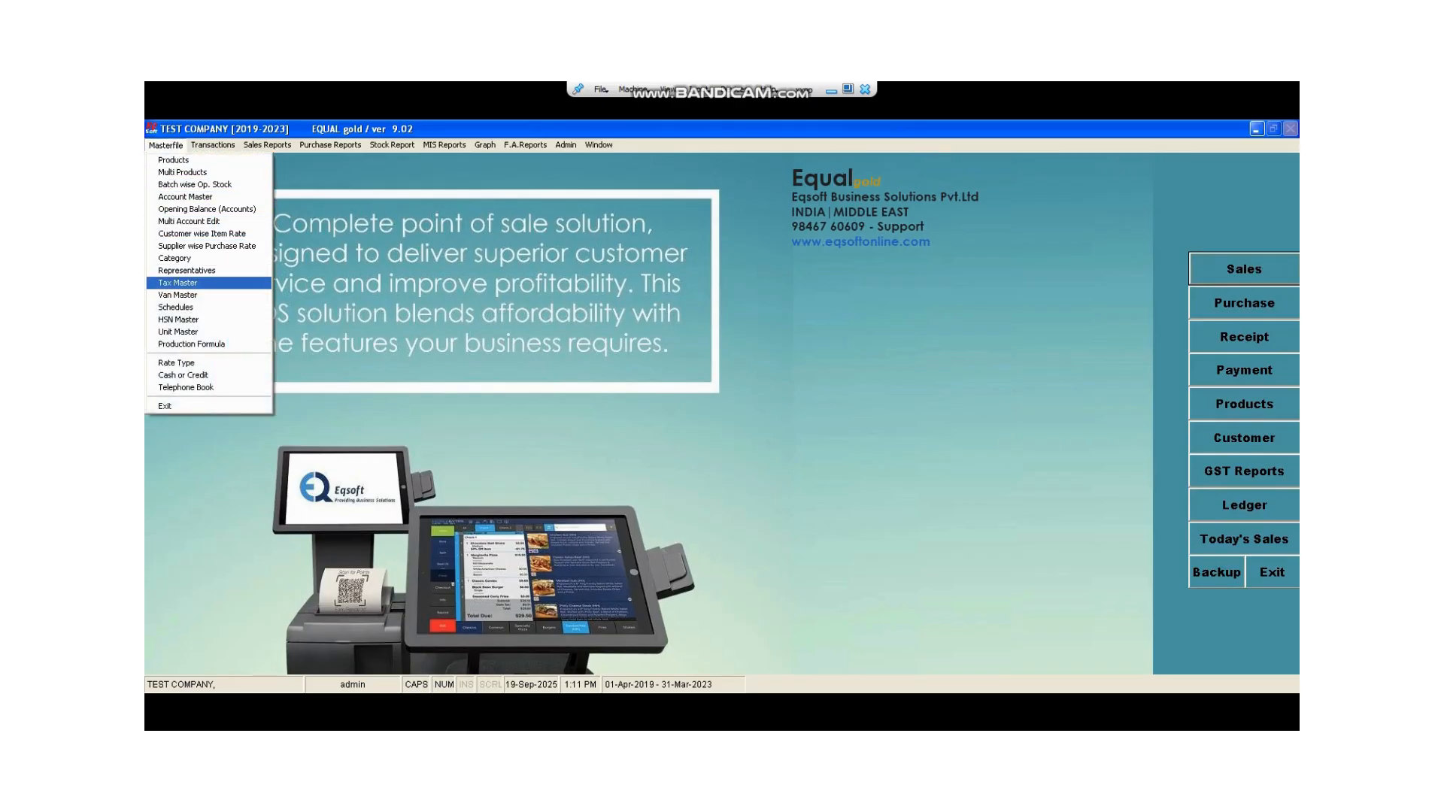
pyautogui.press('Return')
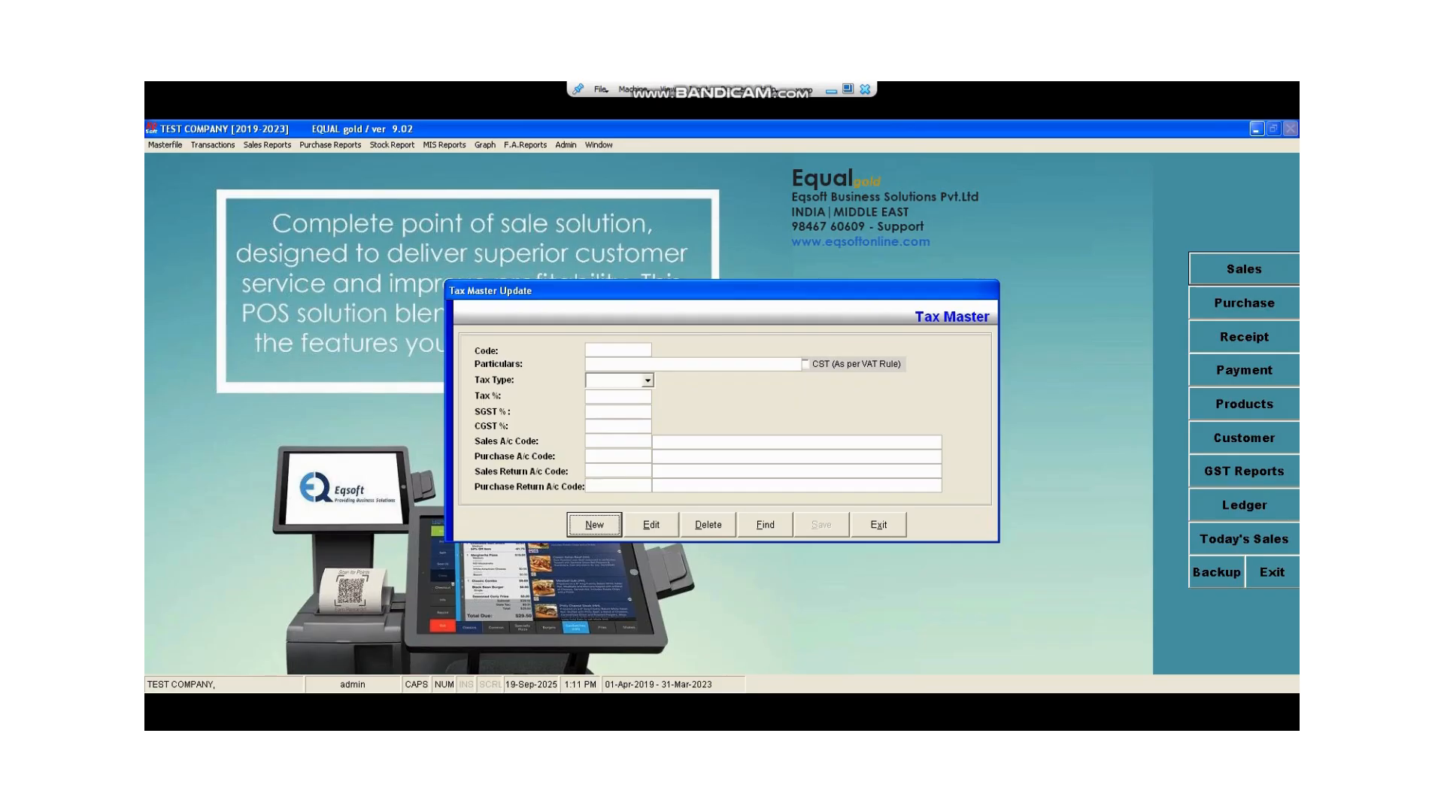
pyautogui.press('Return')
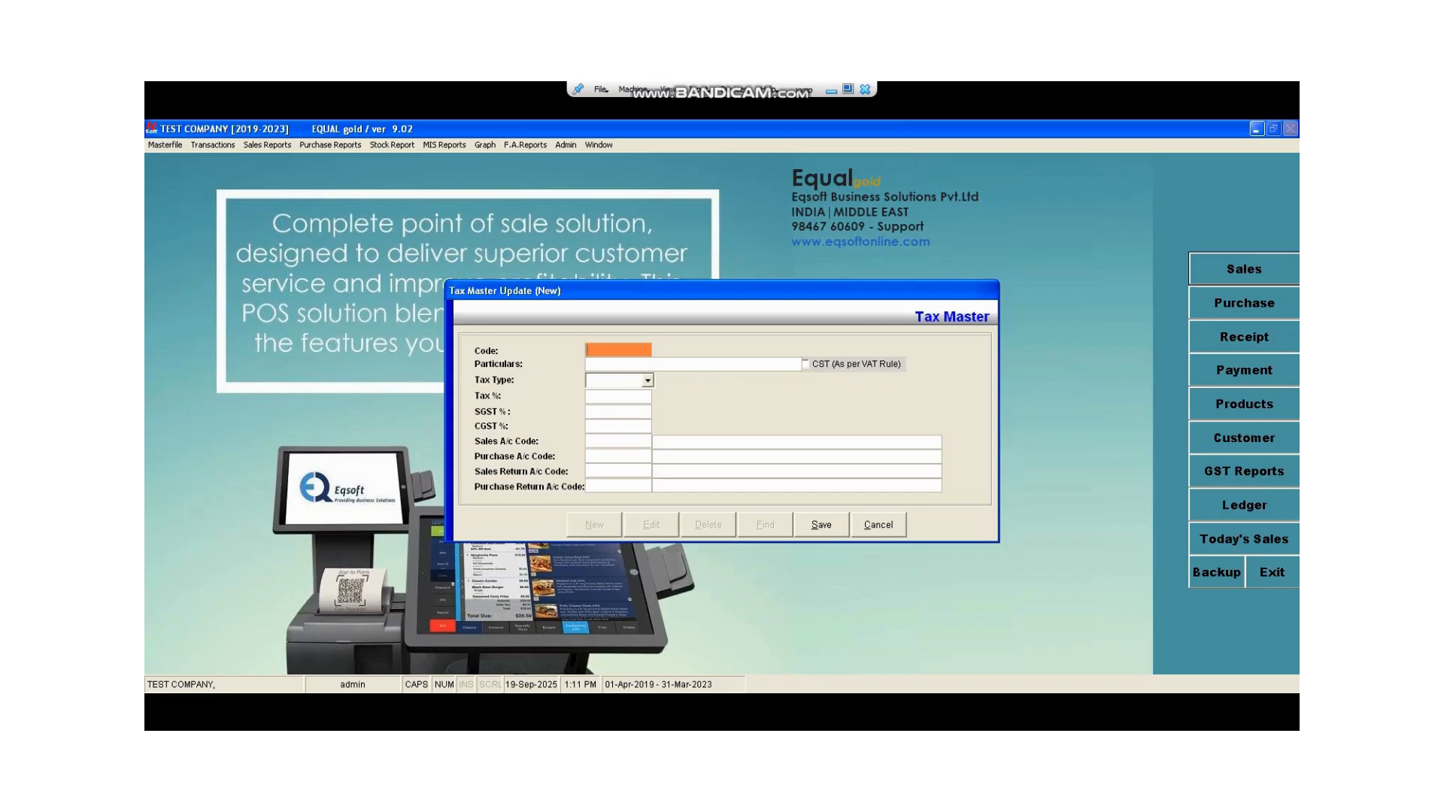
pyautogui.write('40')
pyautogui.press('Return')
pyautogui.write('GST 40')
pyautogui.press('Return')
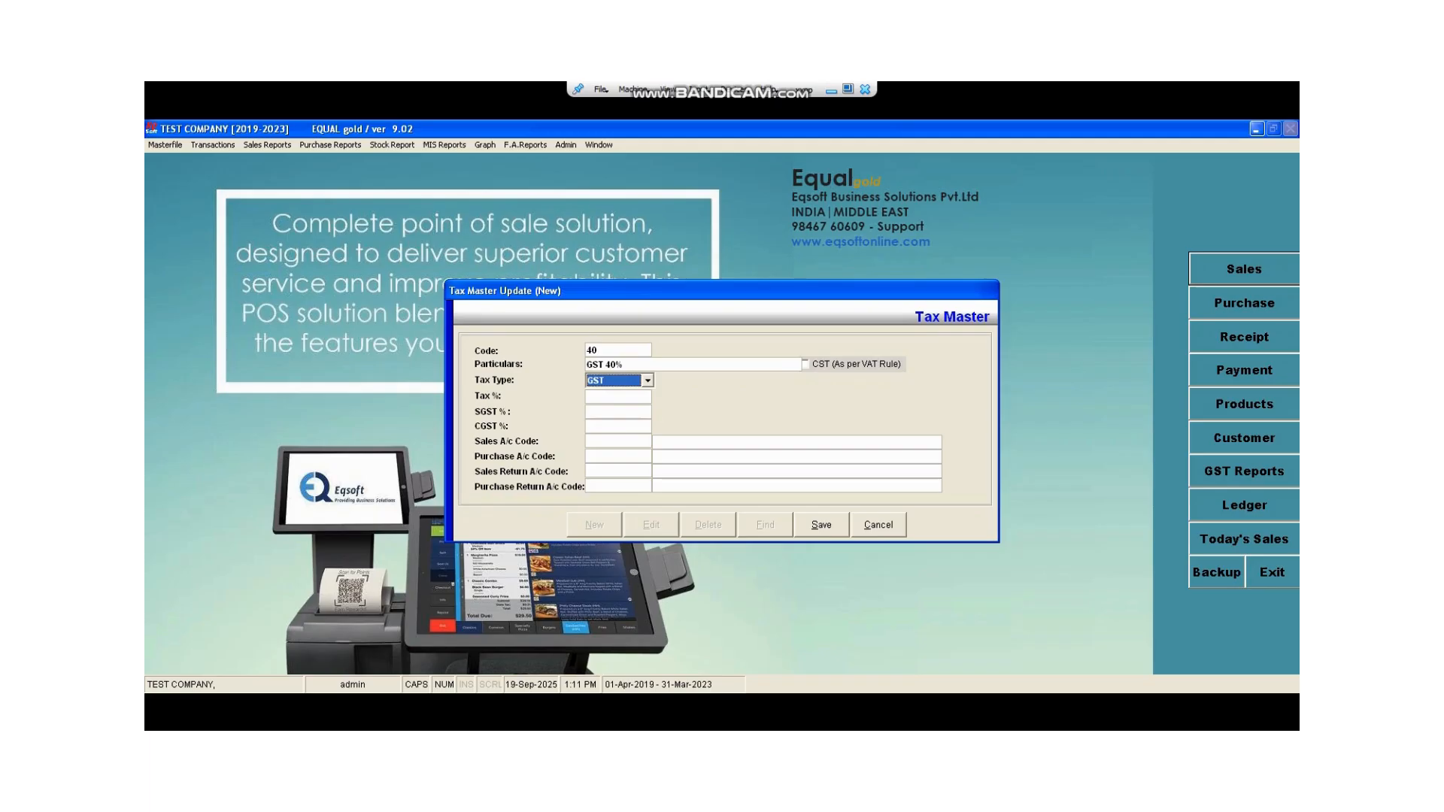
pyautogui.press('Return')
# Set the new tax entry's Tax % to 40, SGST % to 20 and CGST % to 20.
pyautogui.write('40')
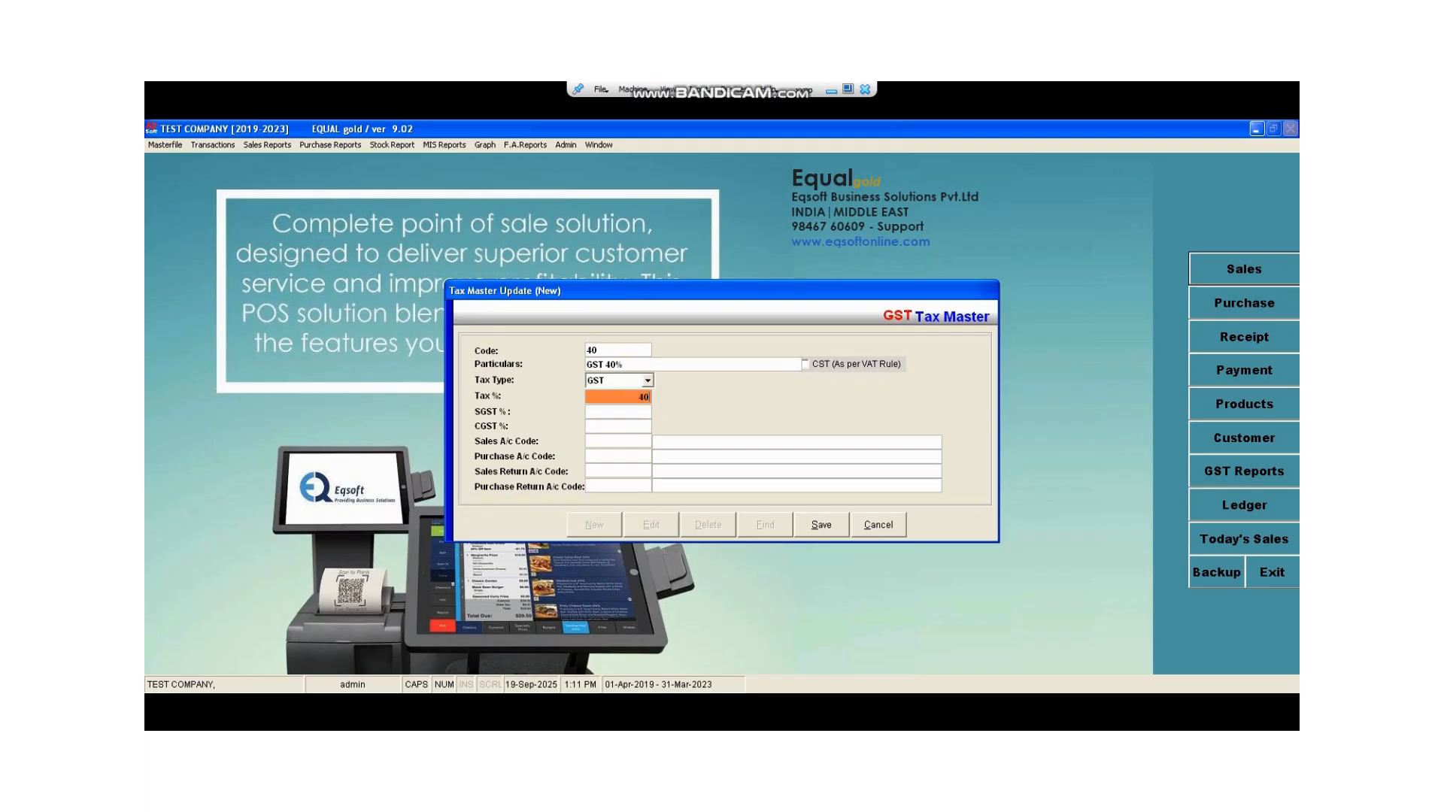
pyautogui.press('Return')
pyautogui.write('20')
pyautogui.press('Return')
pyautogui.write('20')
pyautogui.press('Return')
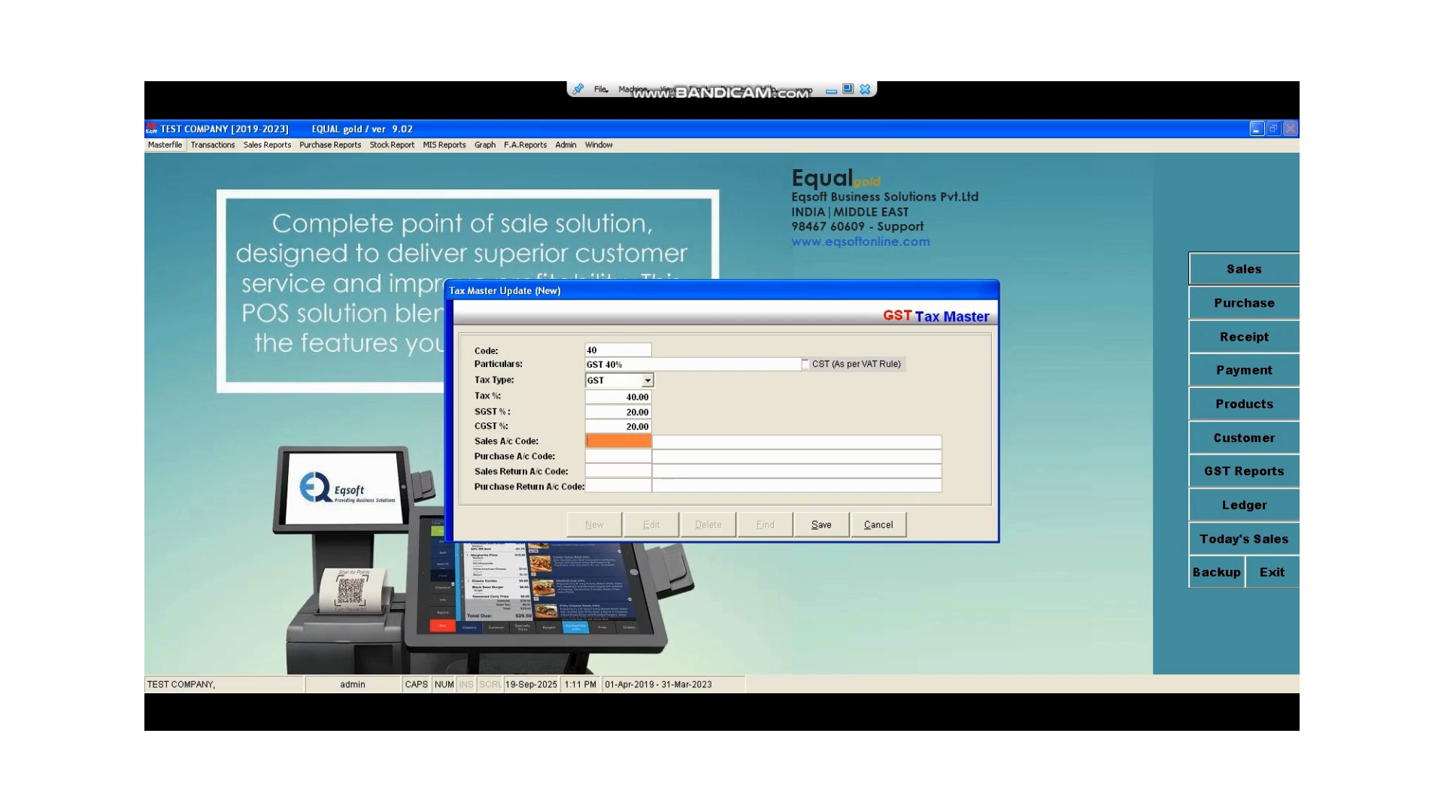
# Start a new Account Master entry with the suggested code and the account name "SALES 40%".
pyautogui.click(165, 145)
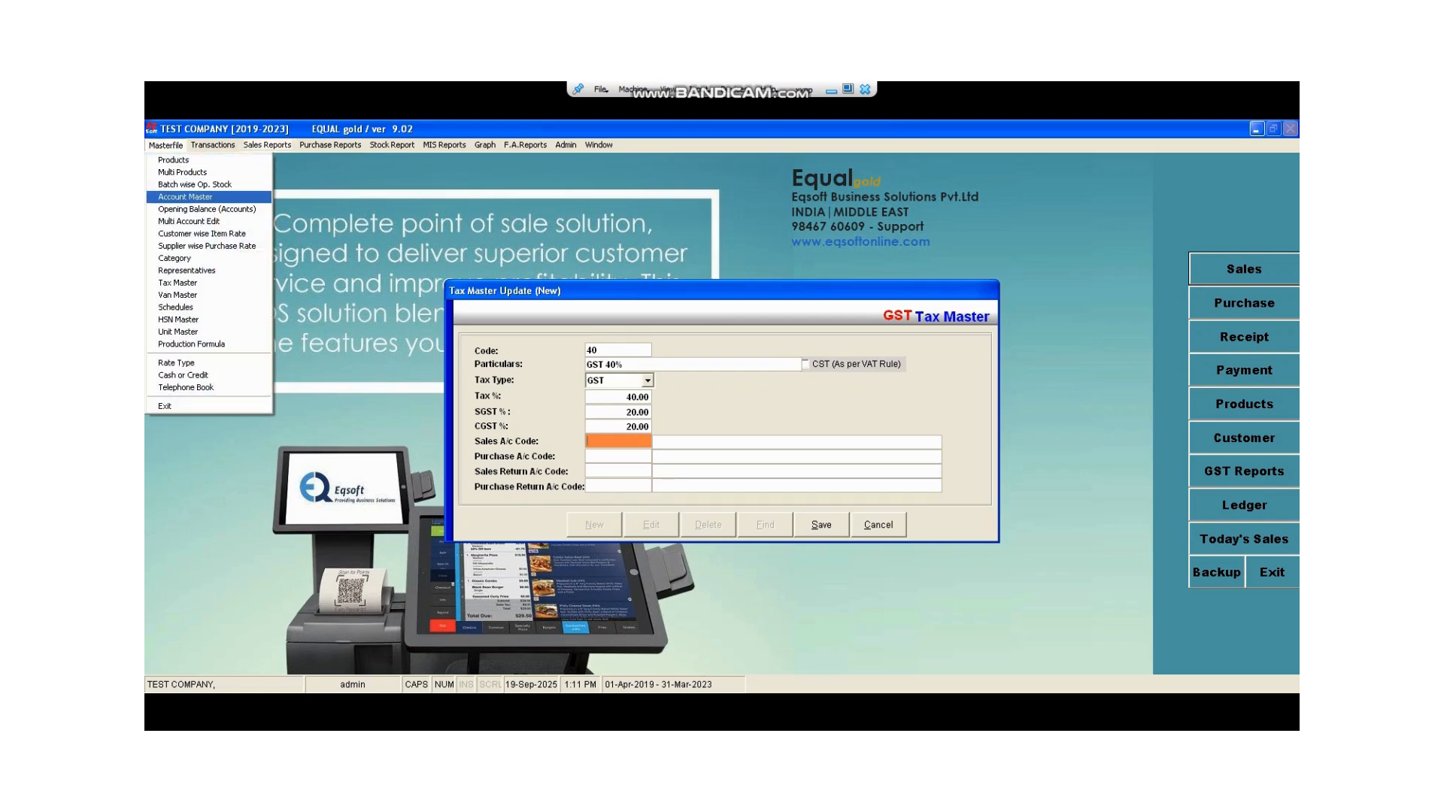
pyautogui.press('Return')
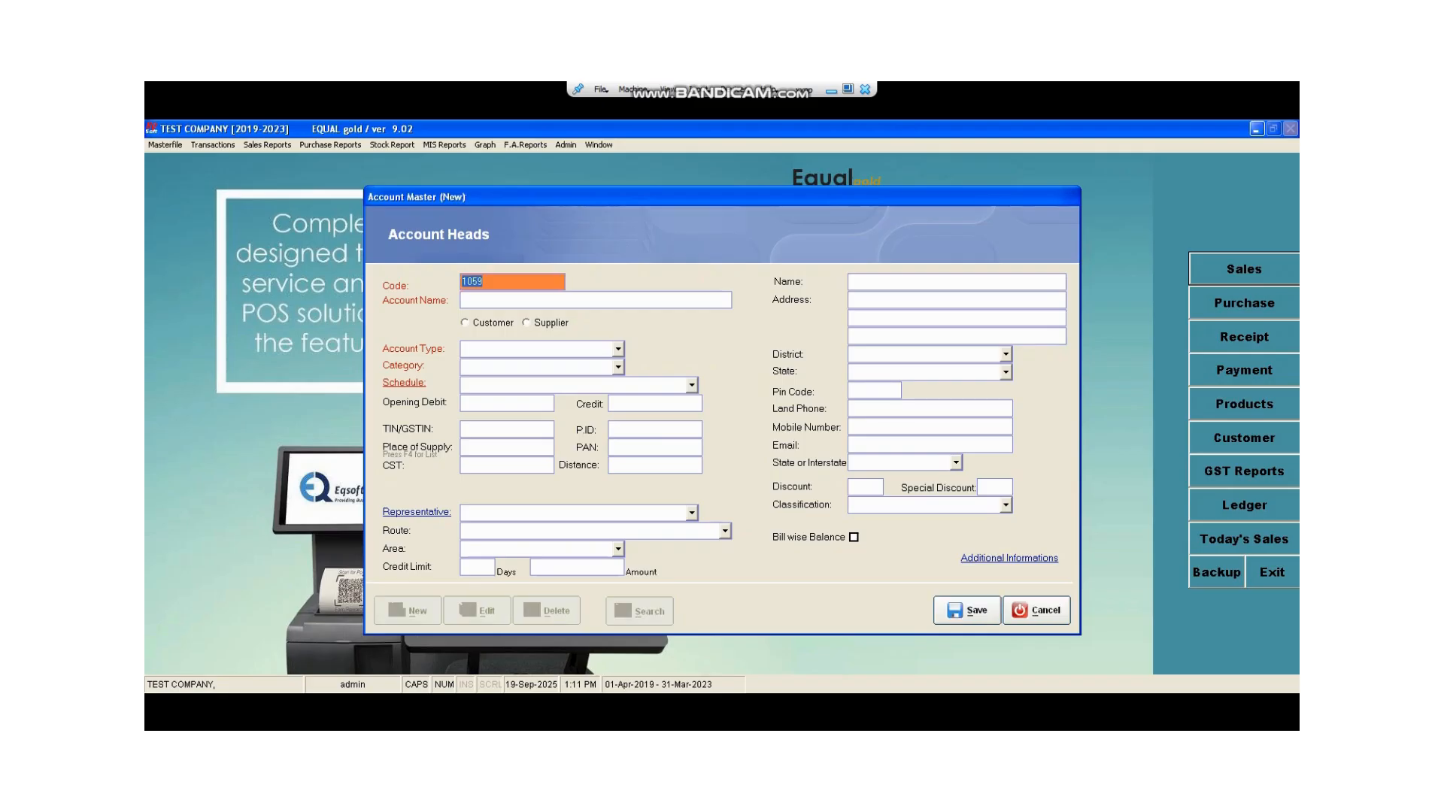
pyautogui.press('Return')
pyautogui.write('SALES ')
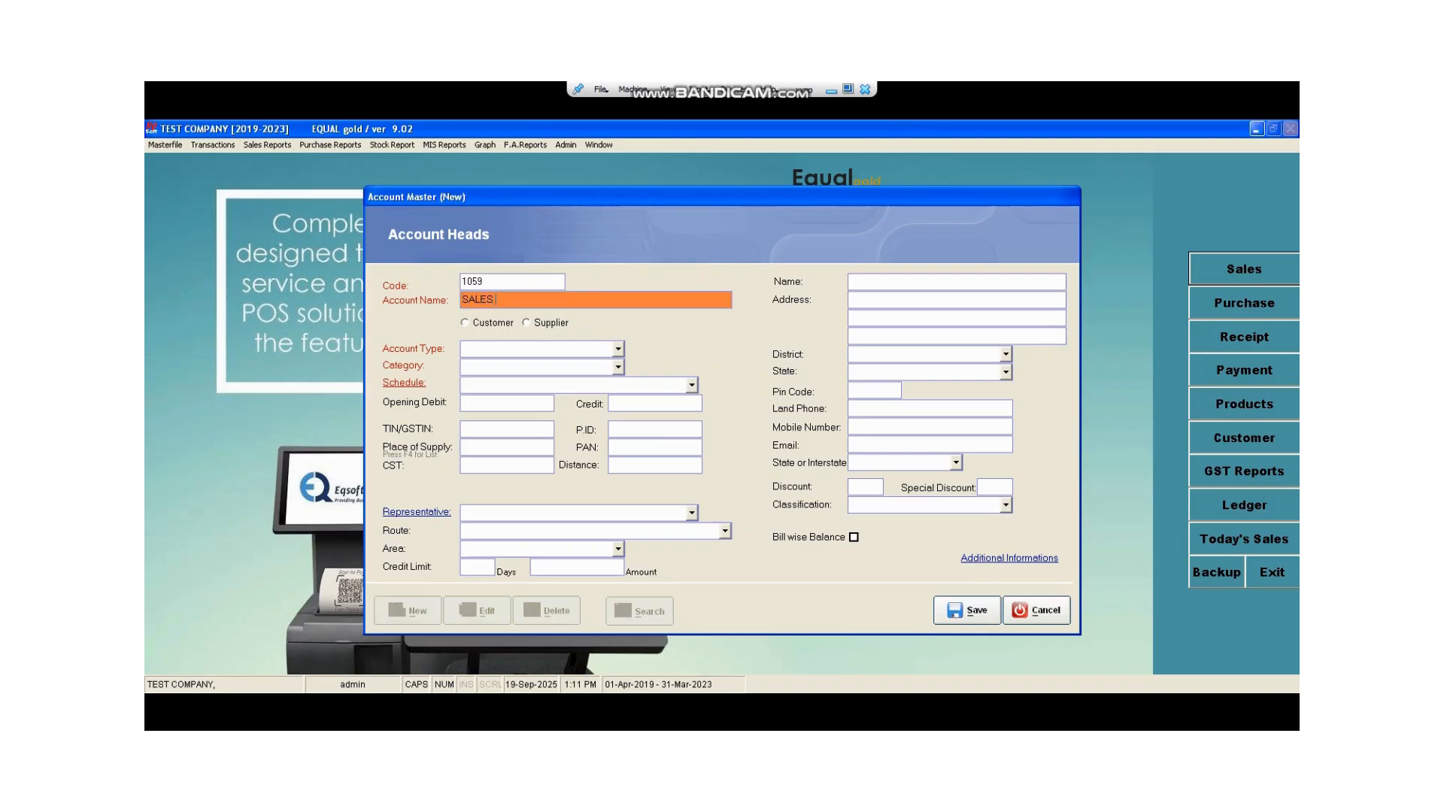
pyautogui.write('40%')
pyautogui.press('Return')
pyautogui.press('Return')
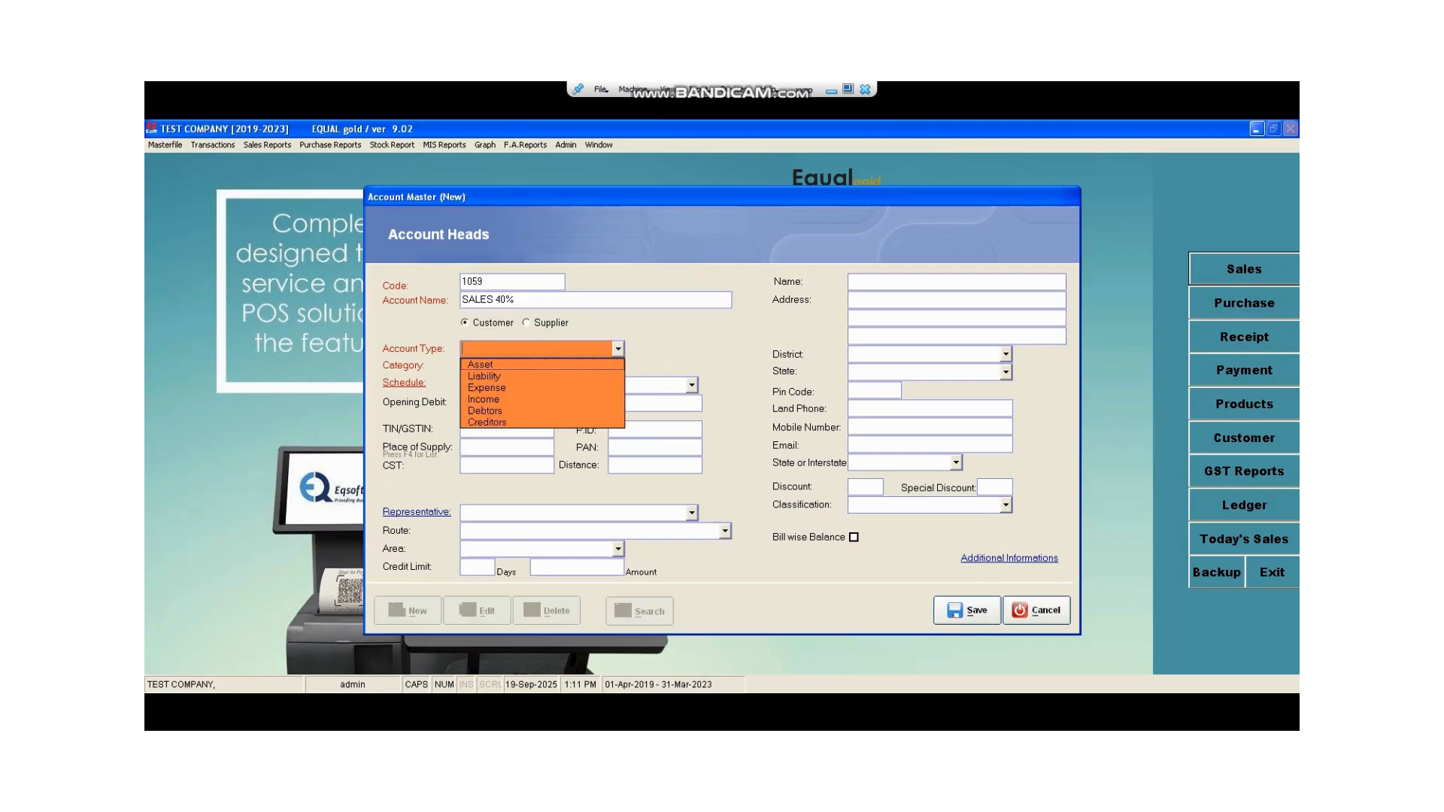
# Set the SALES 40% account's type to Income, category to Trading A/c and schedule to SALES, and save it.
pyautogui.press('Down')
pyautogui.press('Down')
pyautogui.press('Down')
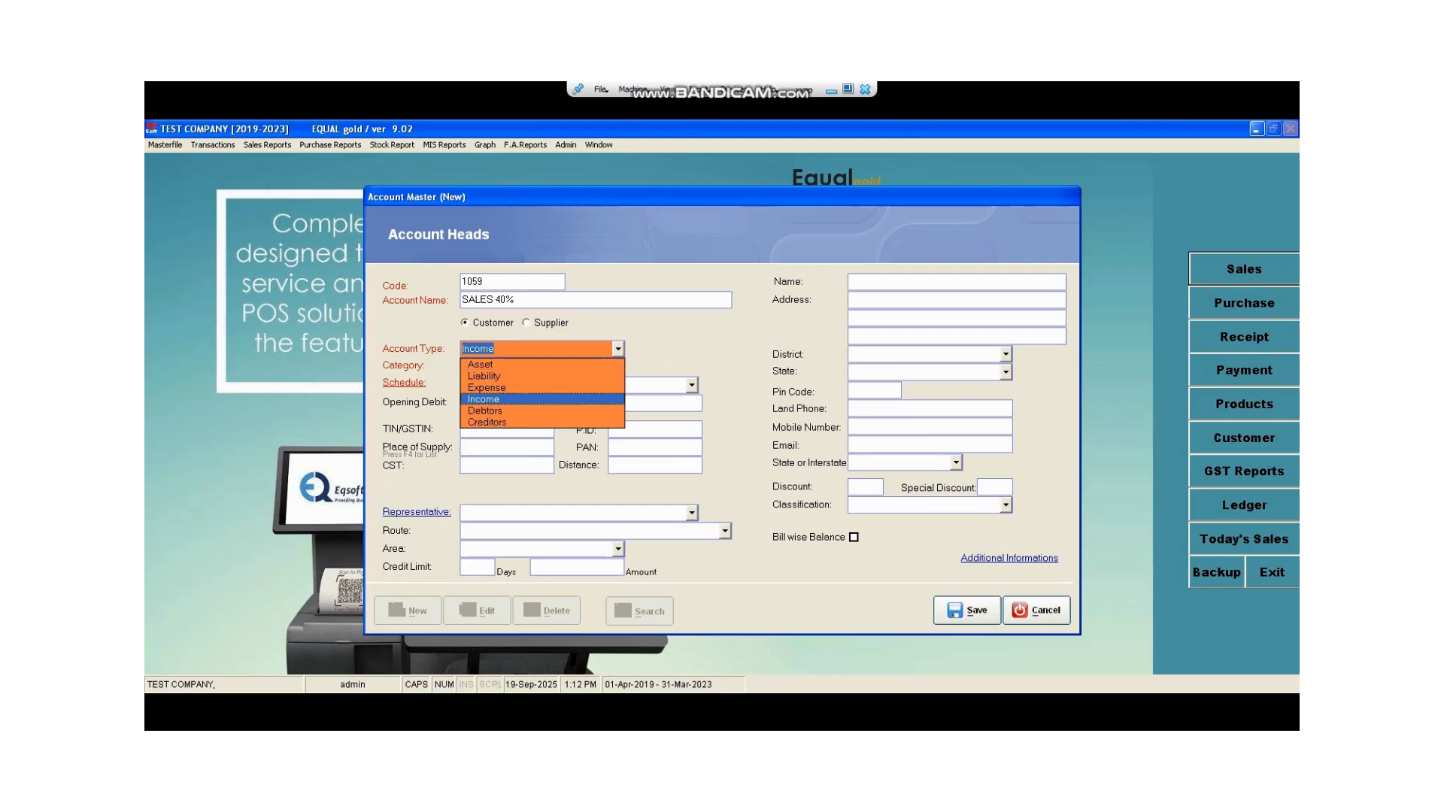
pyautogui.press('Return')
pyautogui.press('Down')
pyautogui.press('Down')
pyautogui.press('Return')
pyautogui.press('Down')
pyautogui.press('Down')
pyautogui.press('Down')
pyautogui.press('Down')
pyautogui.press('Down')
pyautogui.press('Return')
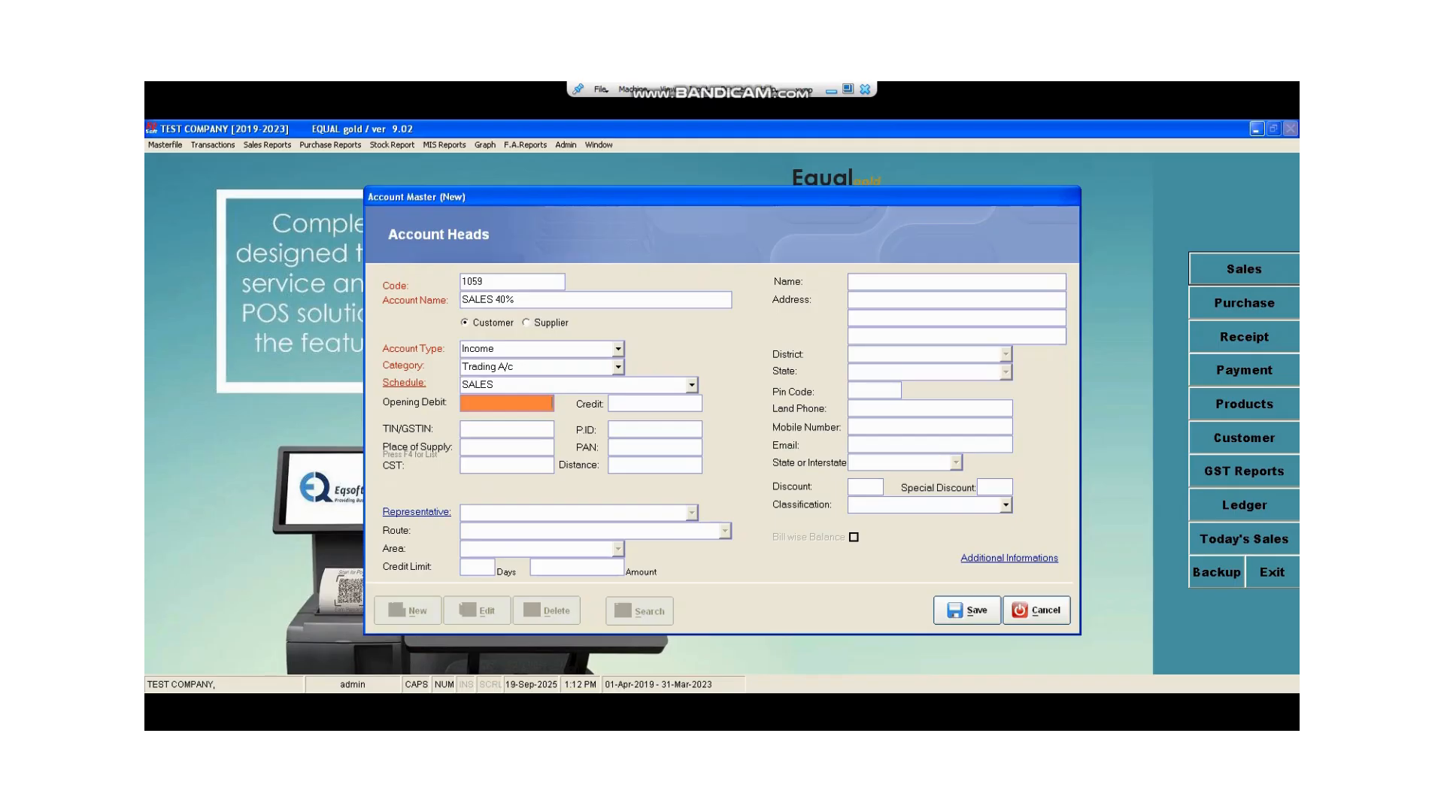
pyautogui.click(966, 610)
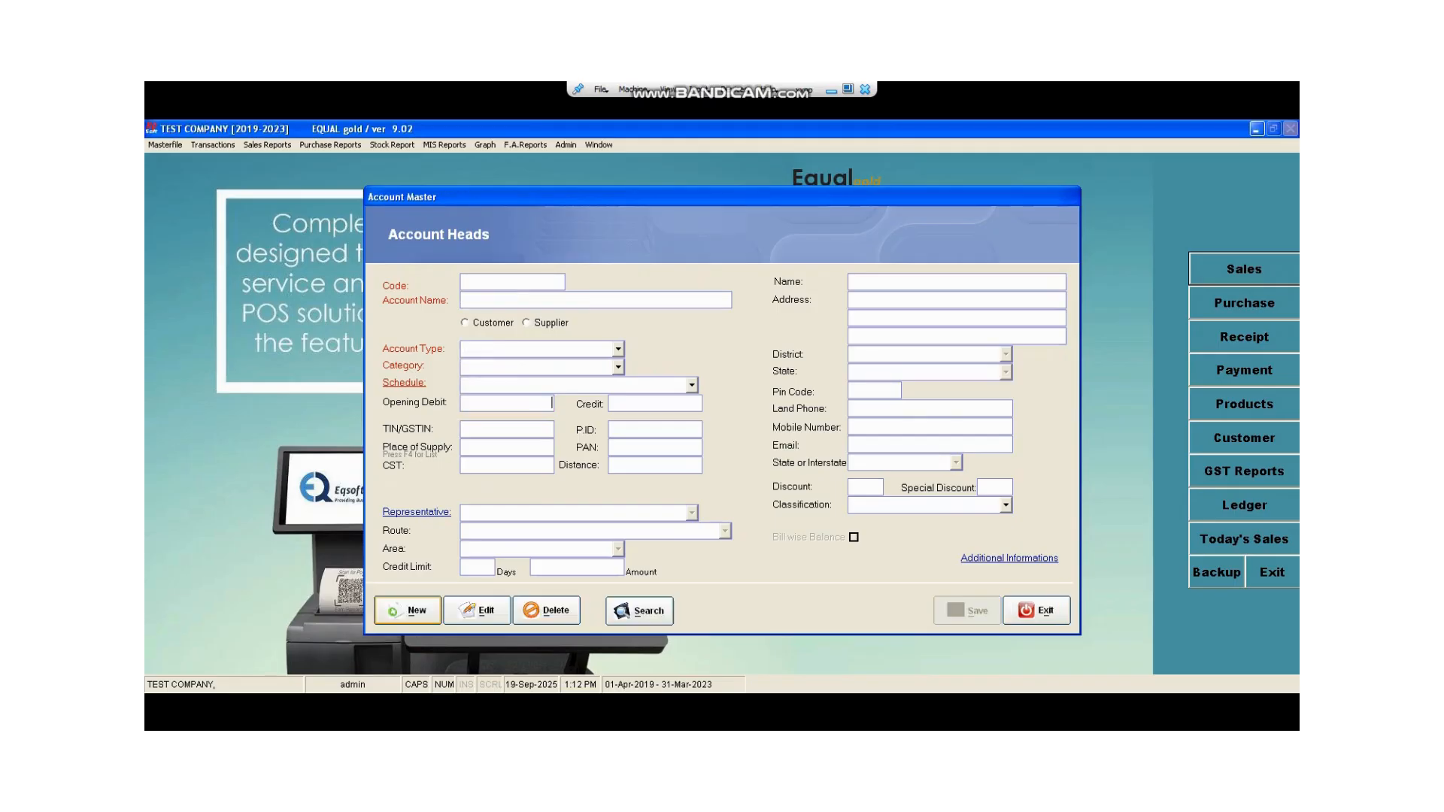
# Start another new account head with the suggested code and the account name "SALES RETURN 40%".
pyautogui.click(407, 610)
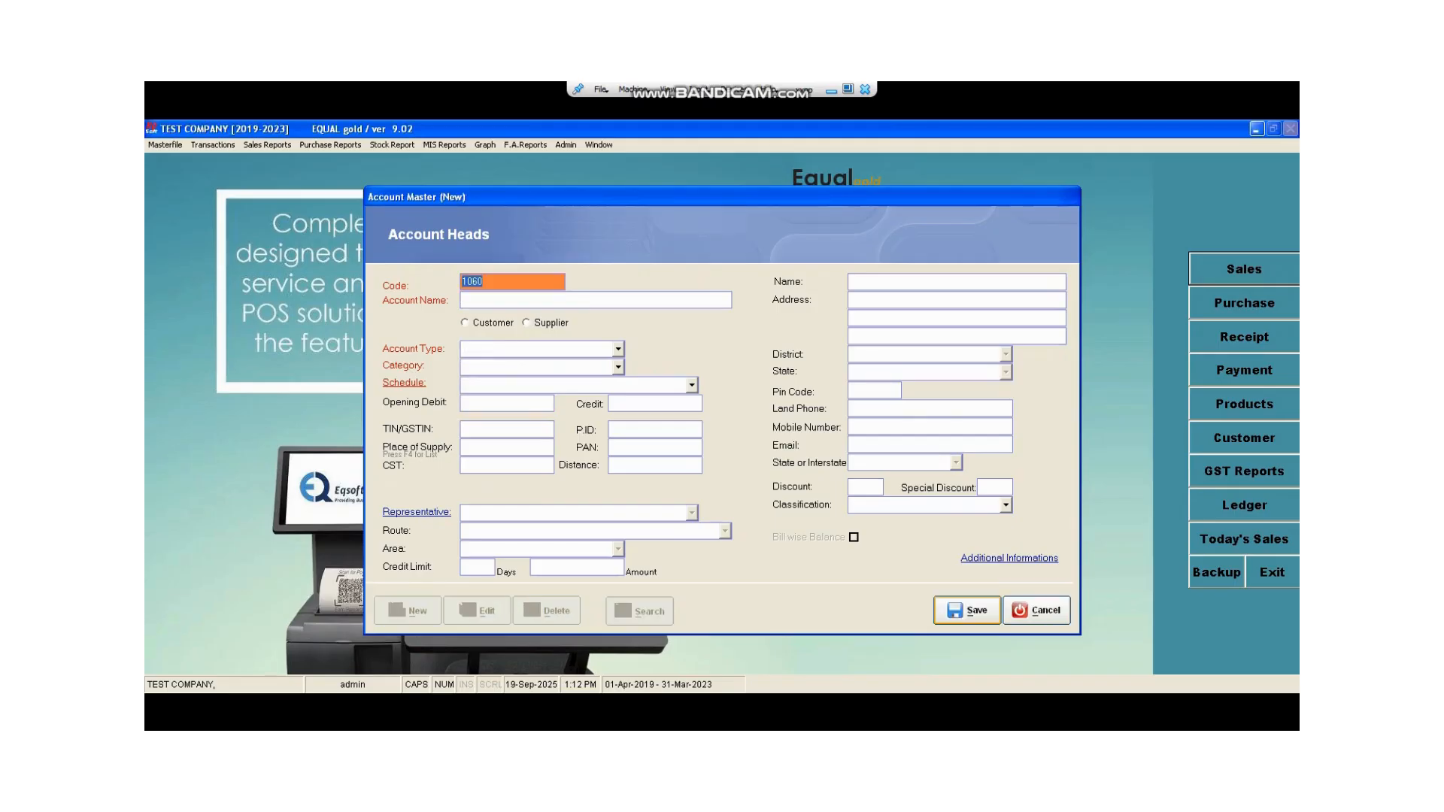
pyautogui.press('Return')
pyautogui.write('SALES RETURN 40%')
pyautogui.press('Return')
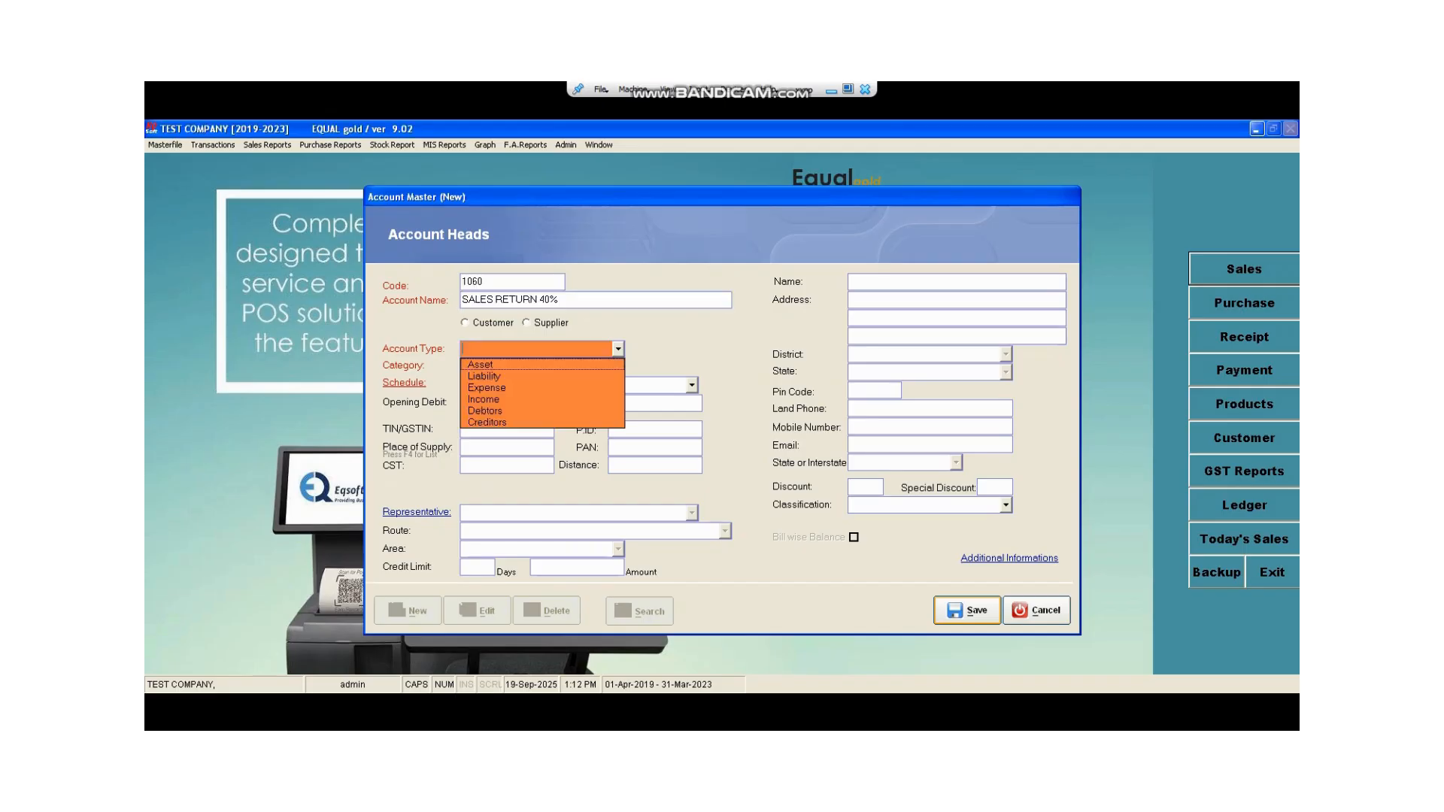
# Set the SALES RETURN 40% account's type to Expense, category to Trading A/c and schedule to SALES RETURN, and save it.
pyautogui.press('e')
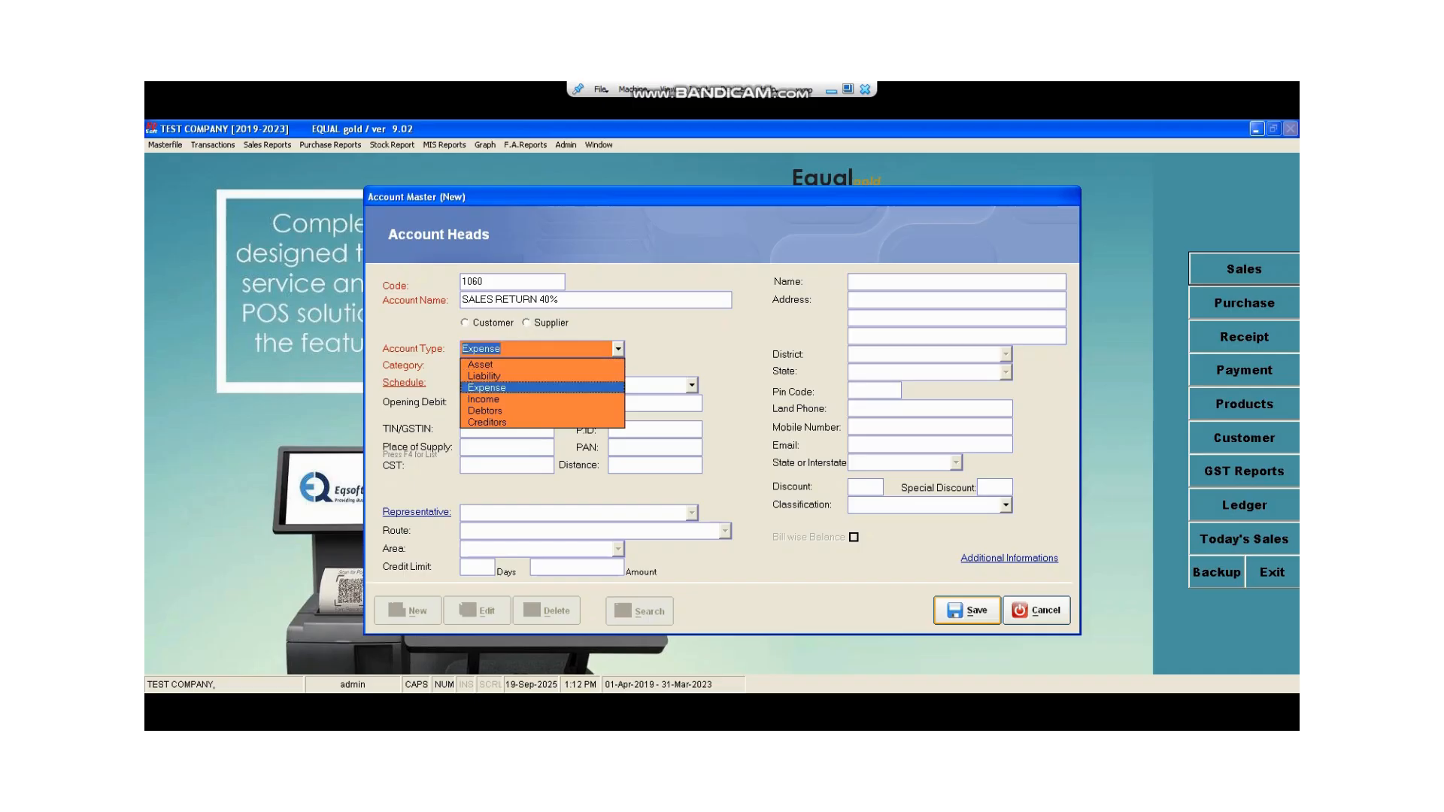
pyautogui.press('Return')
pyautogui.press('t')
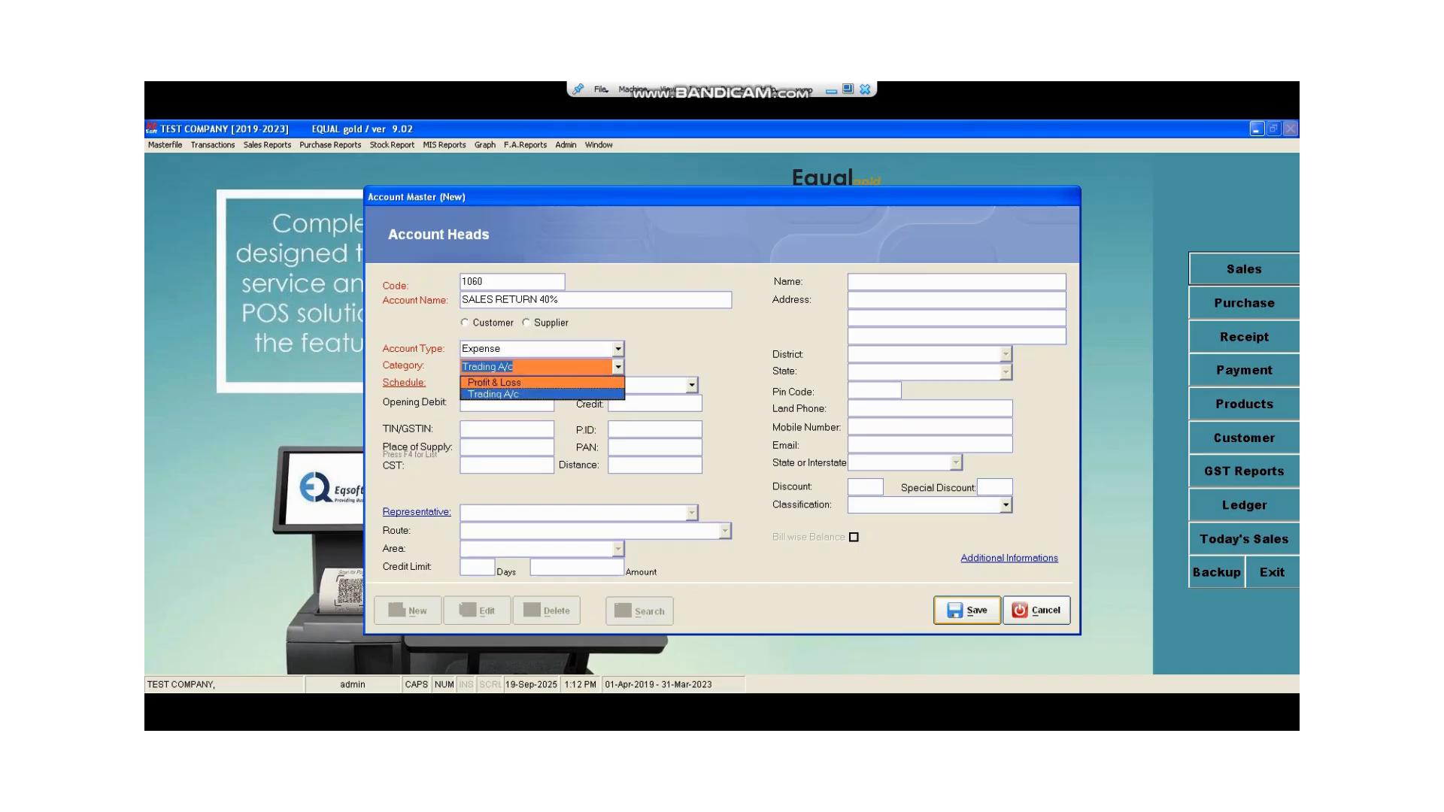
pyautogui.press('Return')
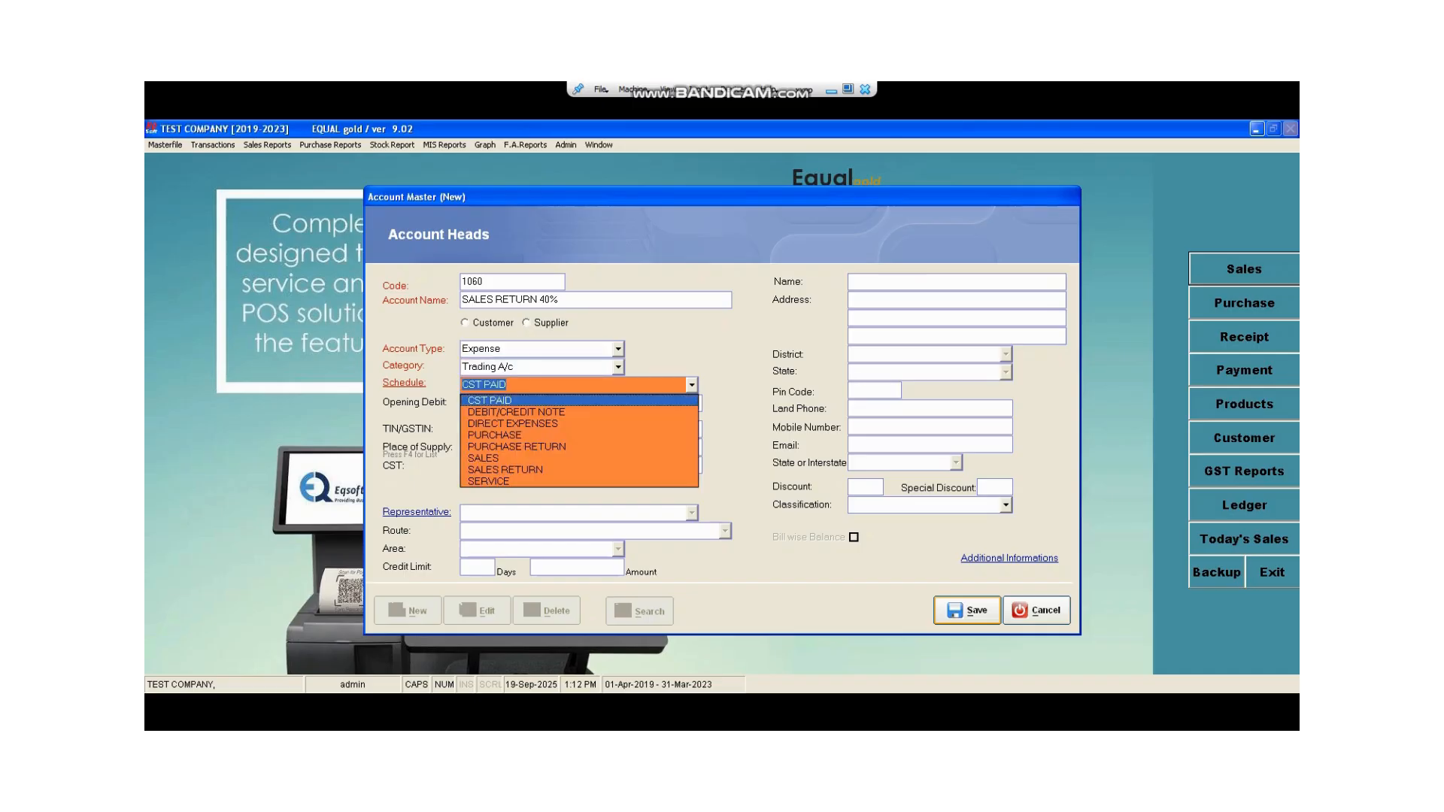
pyautogui.press('Down')
pyautogui.press('Down')
pyautogui.press('Down')
pyautogui.press('Down')
pyautogui.press('Down')
pyautogui.press('Down')
pyautogui.press('Return')
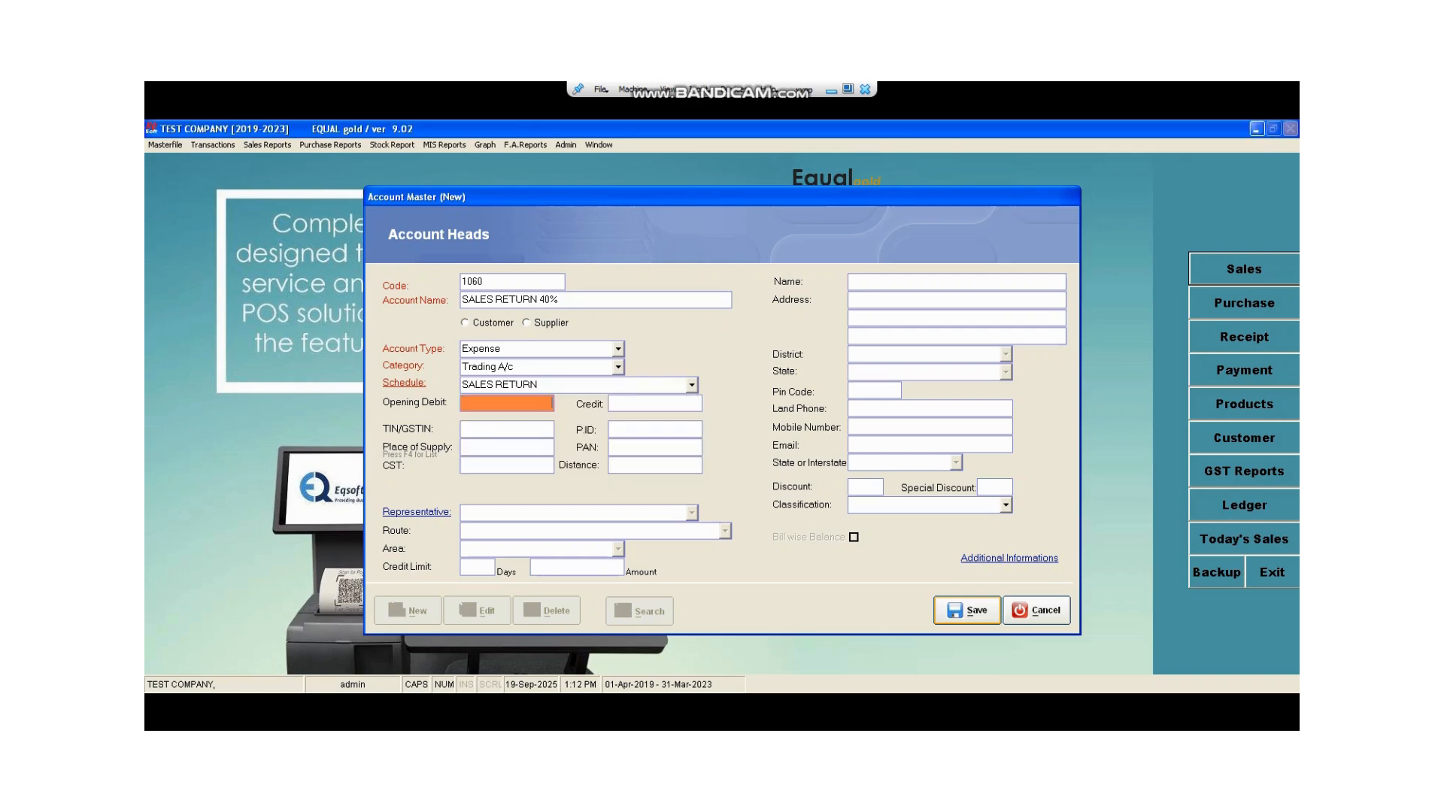
pyautogui.hotkey('alt', 's')
# Start a new account head with the suggested code and the account name "PURCHASE 40%".
pyautogui.hotkey('alt', 'n')
pyautogui.press('Return')
pyautogui.write('PURCHASE 40%')
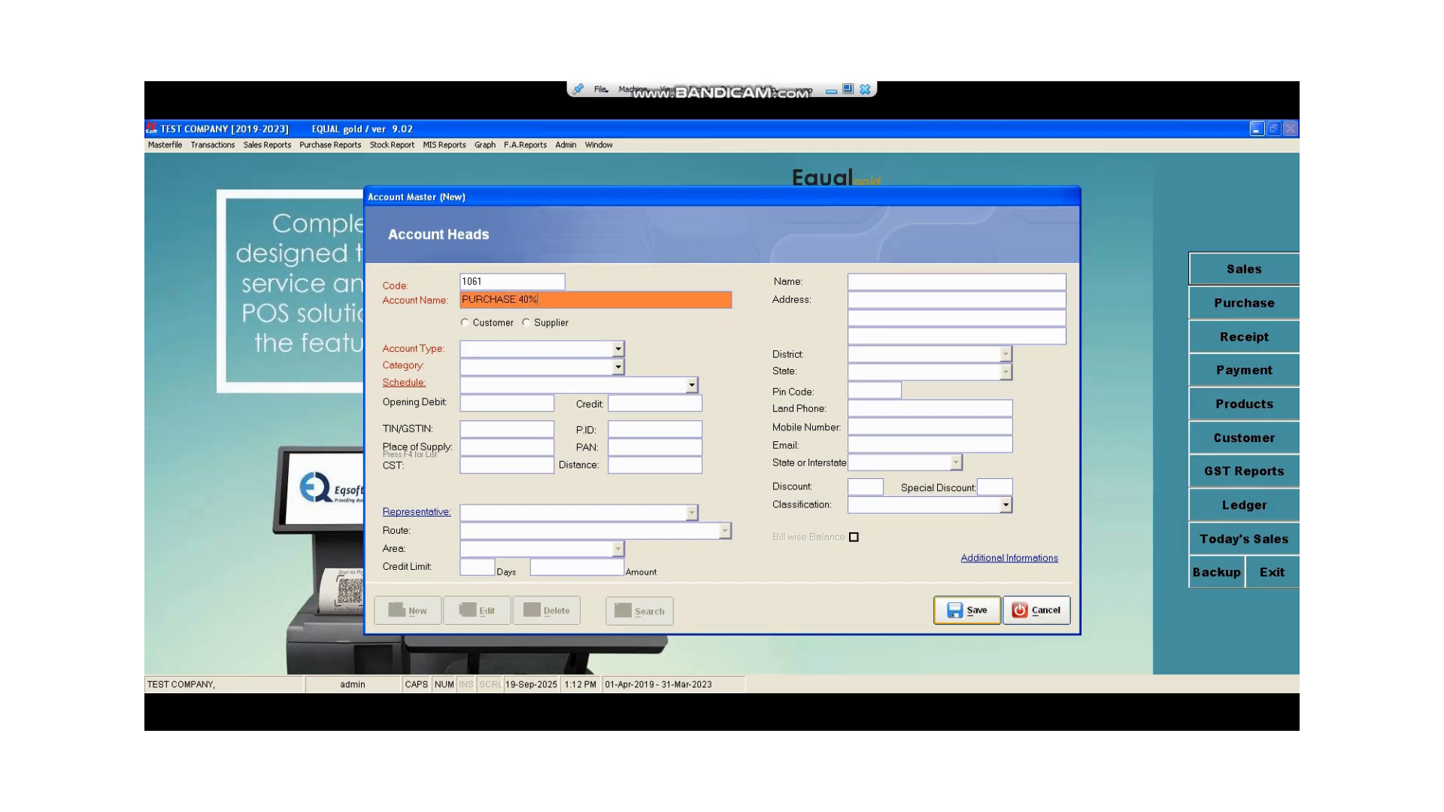
pyautogui.press('Return')
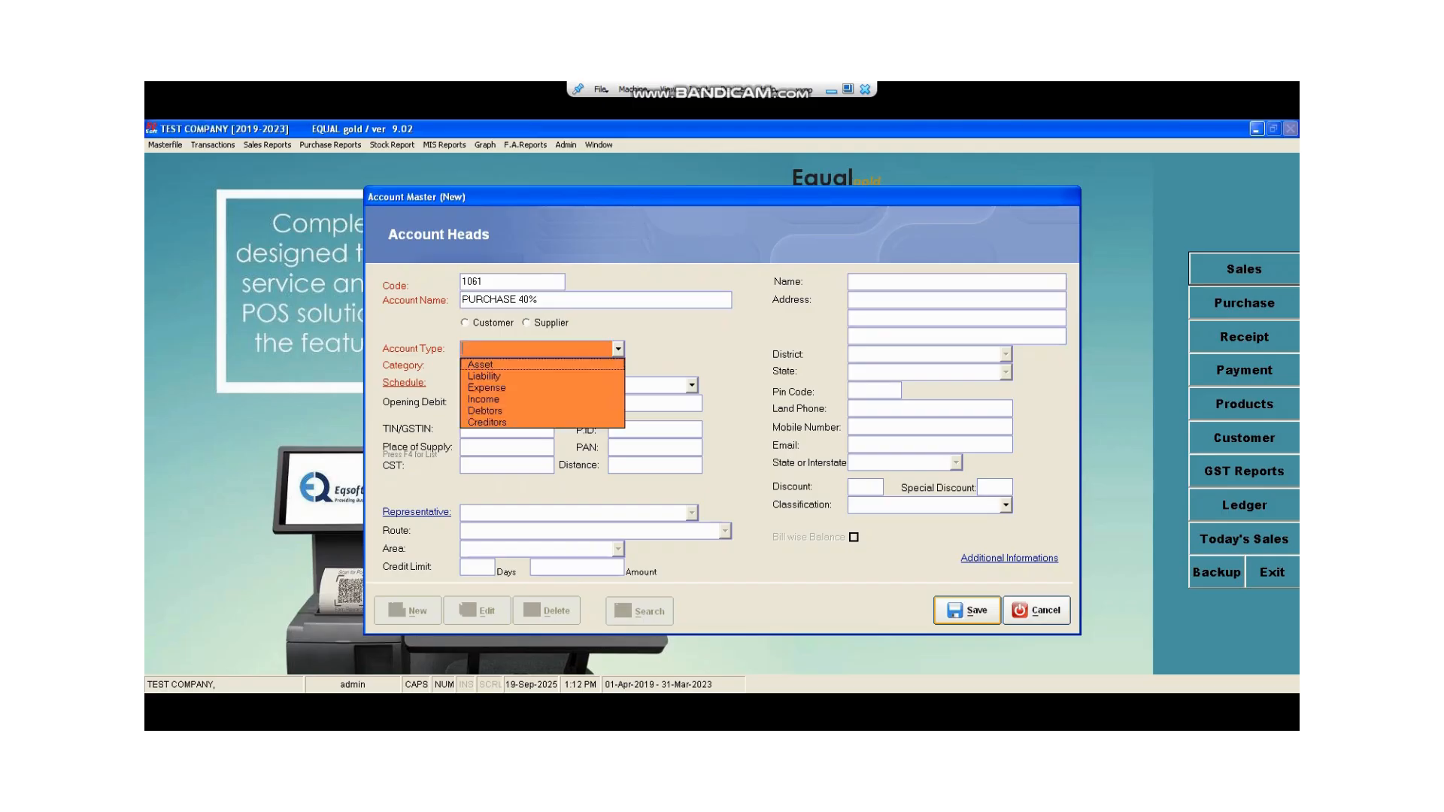
# Set the PURCHASE 40% account's type to Expense, category to Trading A/c and schedule to PURCHASE, and save it.
pyautogui.press('Down')
pyautogui.press('Down')
pyautogui.press('Down')
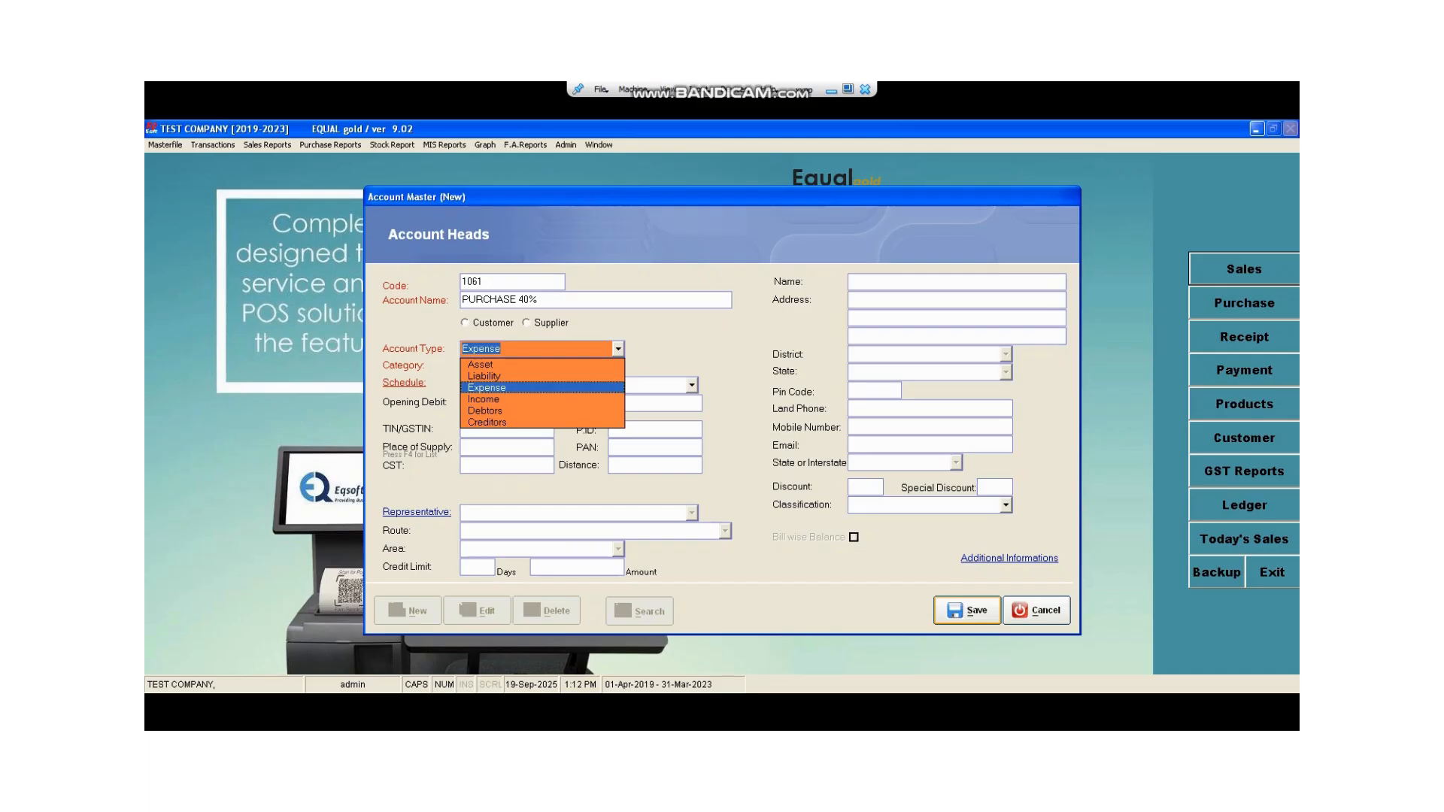
pyautogui.press('Return')
pyautogui.press('Down')
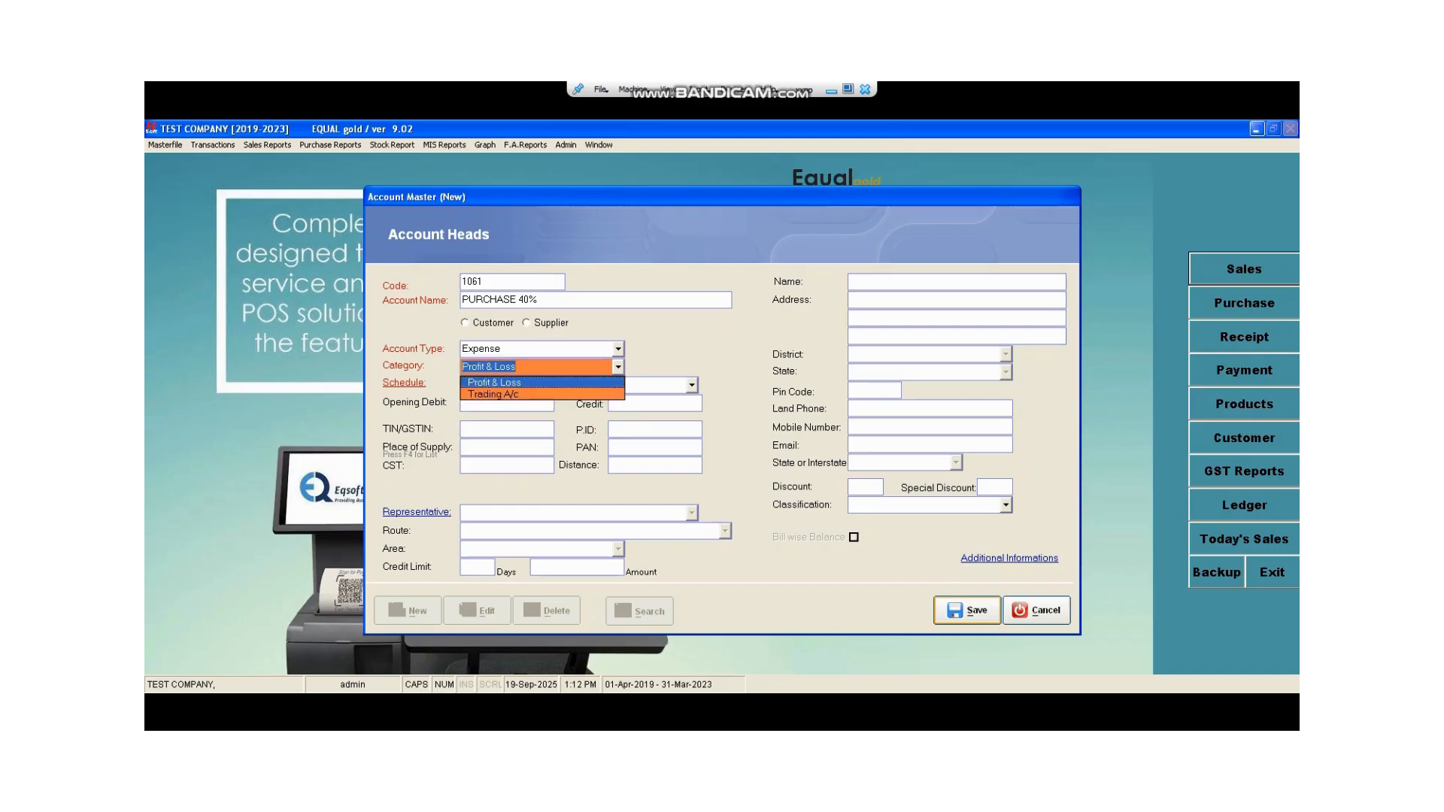
pyautogui.press('Down')
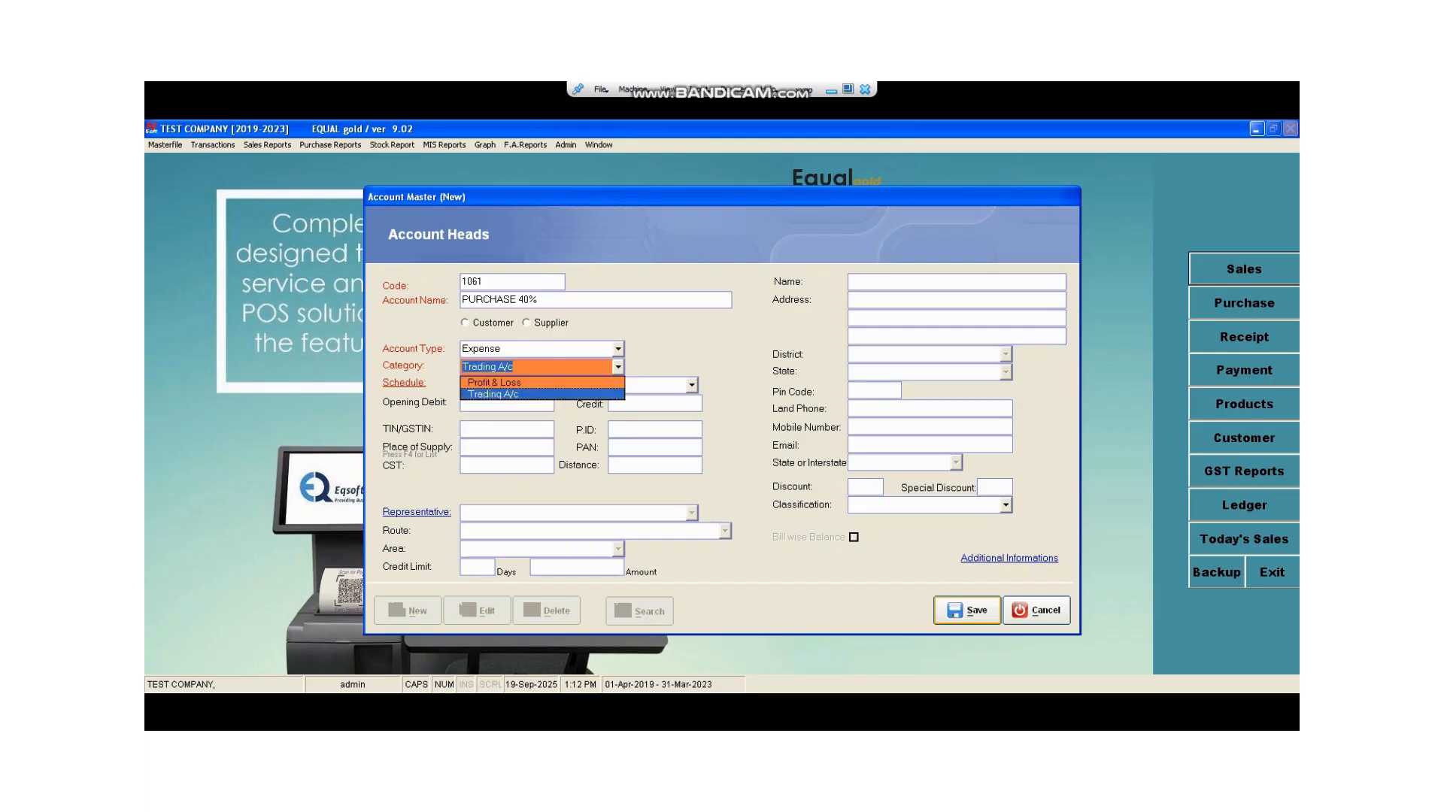
pyautogui.press('Return')
pyautogui.press('p')
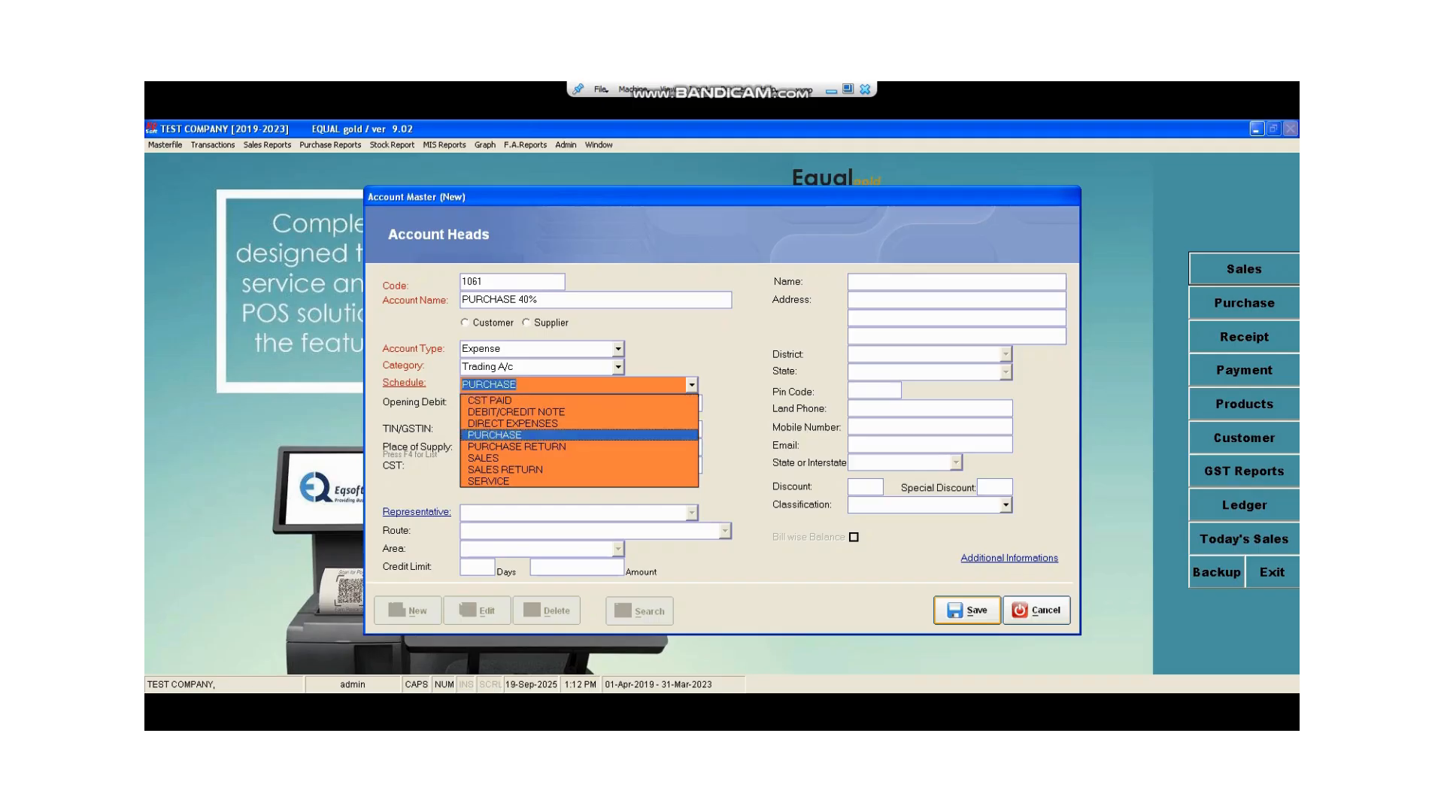
pyautogui.press('Return')
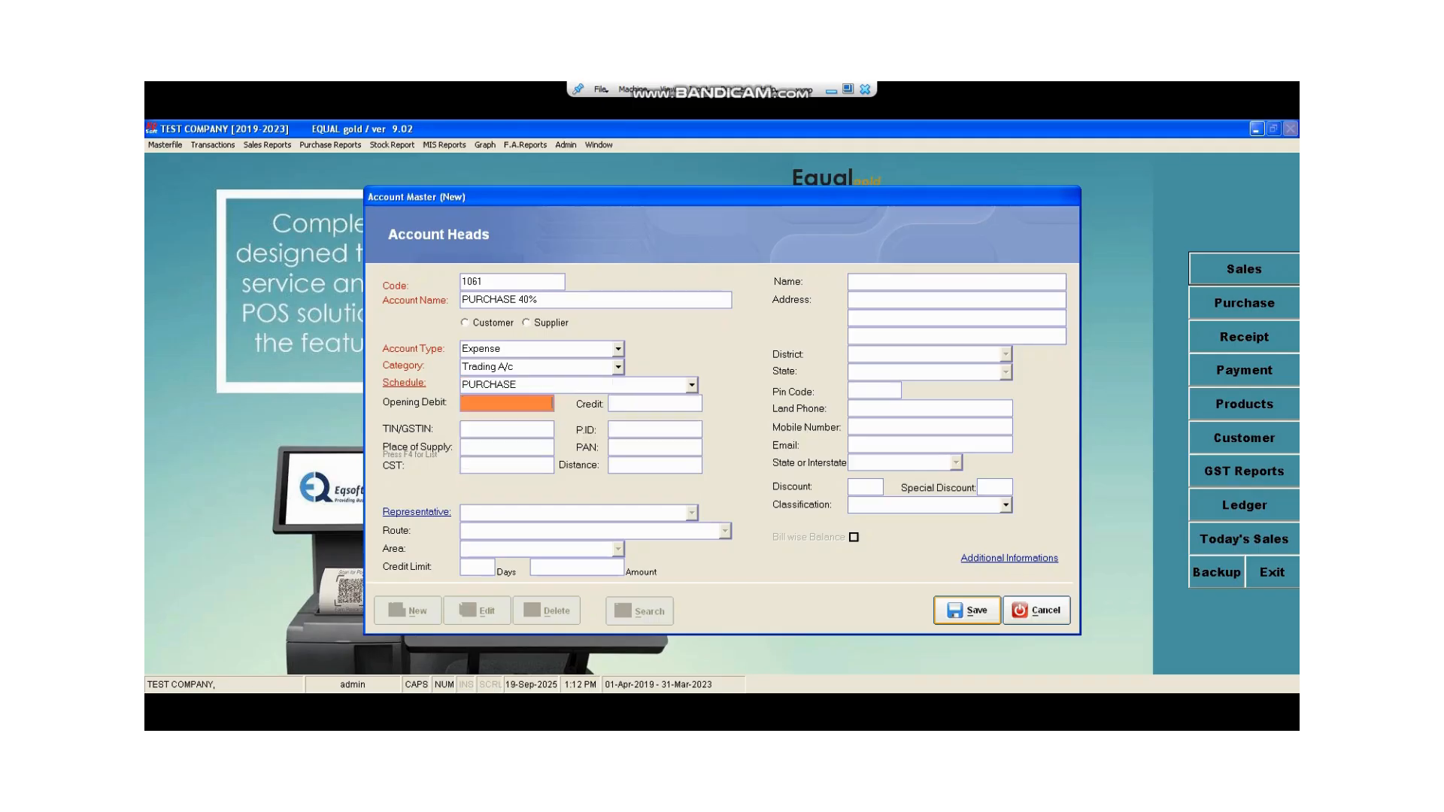
pyautogui.hotkey('alt', 's')
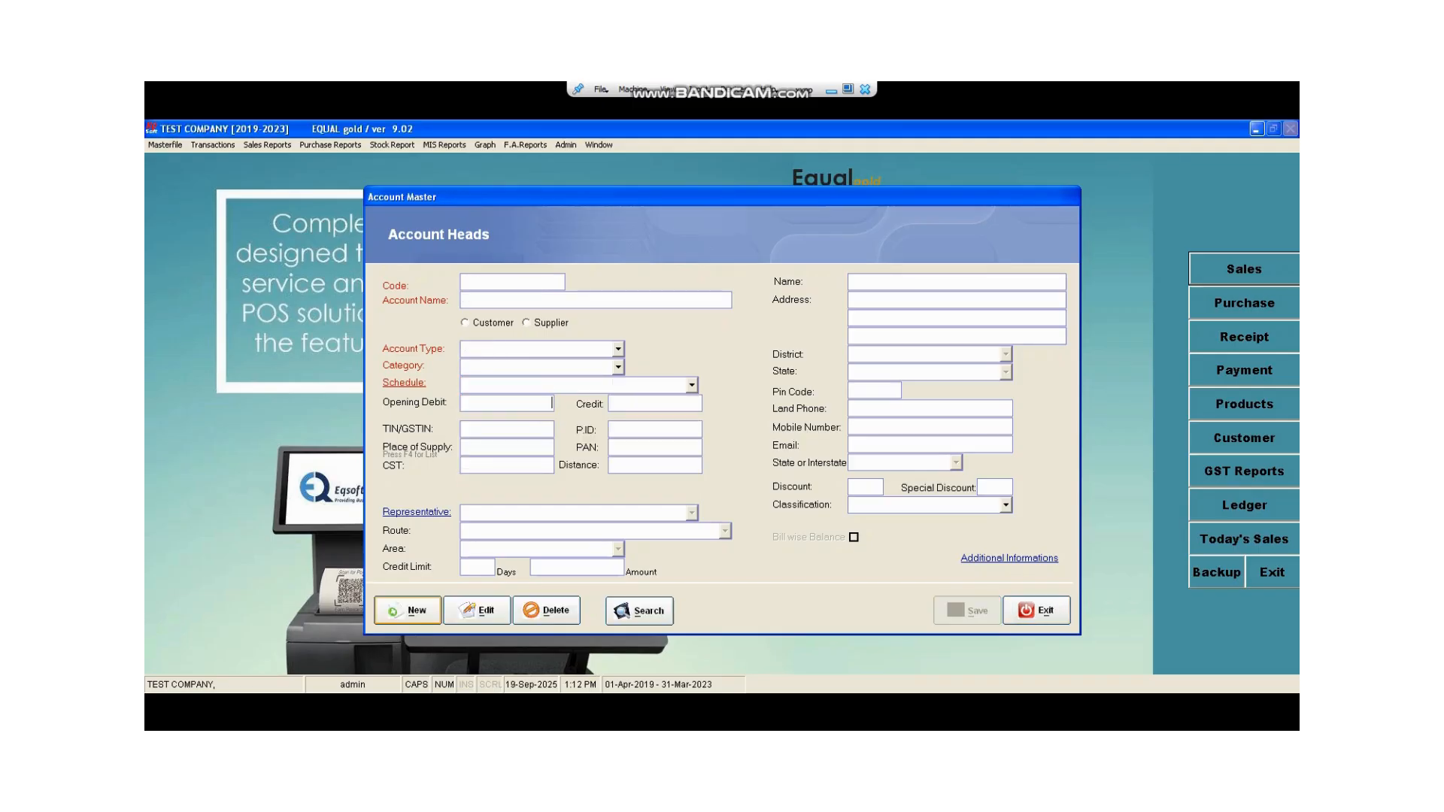
# Start another account head with the suggested code and the account name "PURCHASE RETURN 40%".
pyautogui.hotkey('alt', 'n')
pyautogui.press('Return')
pyautogui.write('PURCHASE RETURN 40%')
pyautogui.press('Return')
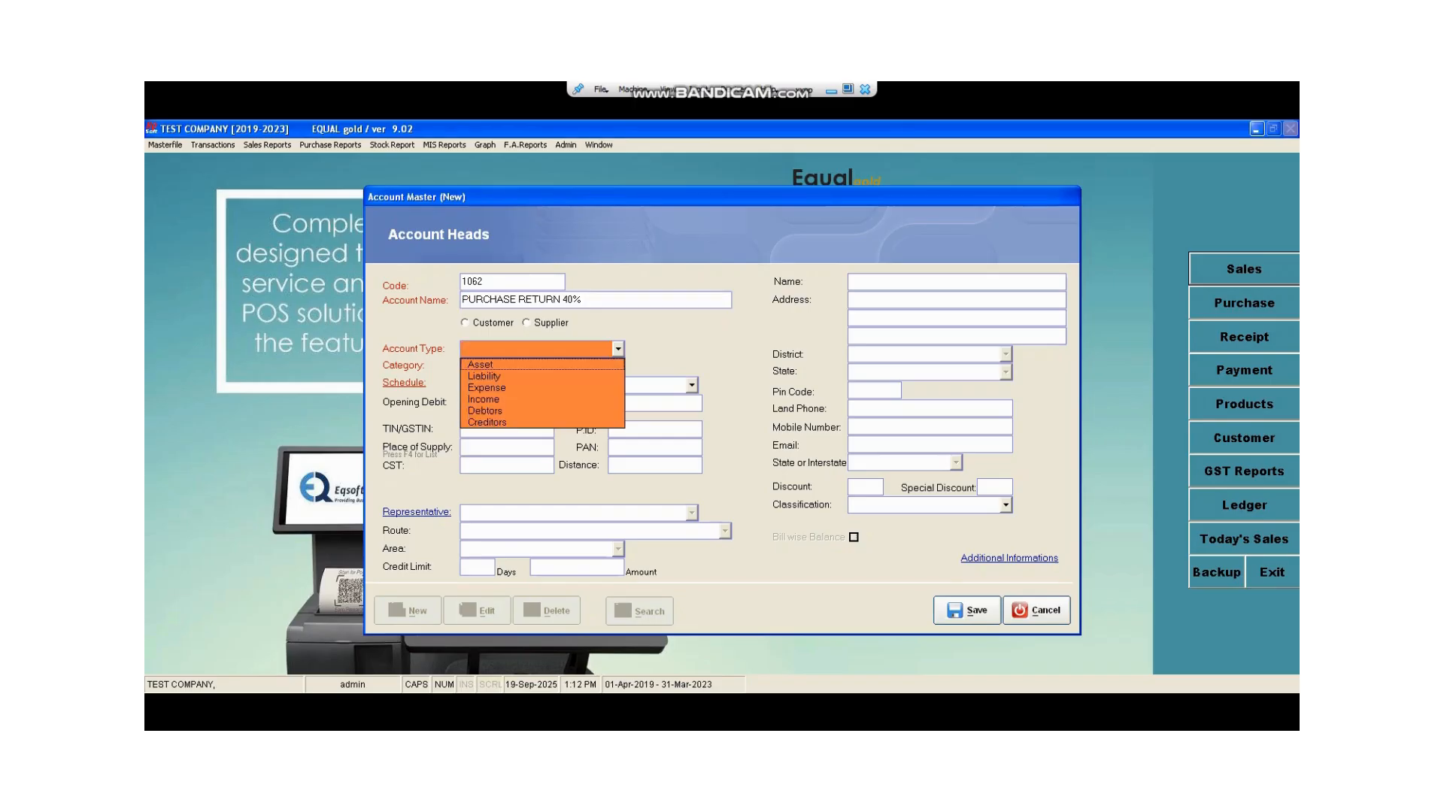
# Set the PURCHASE RETURN 40% account's type to Expense, category to Trading A/c and schedule to PURCHASE RETURN, save it and close Account Master.
pyautogui.press('Down')
pyautogui.press('Down')
pyautogui.press('Down')
pyautogui.press('Return')
pyautogui.press('Down')
pyautogui.press('Down')
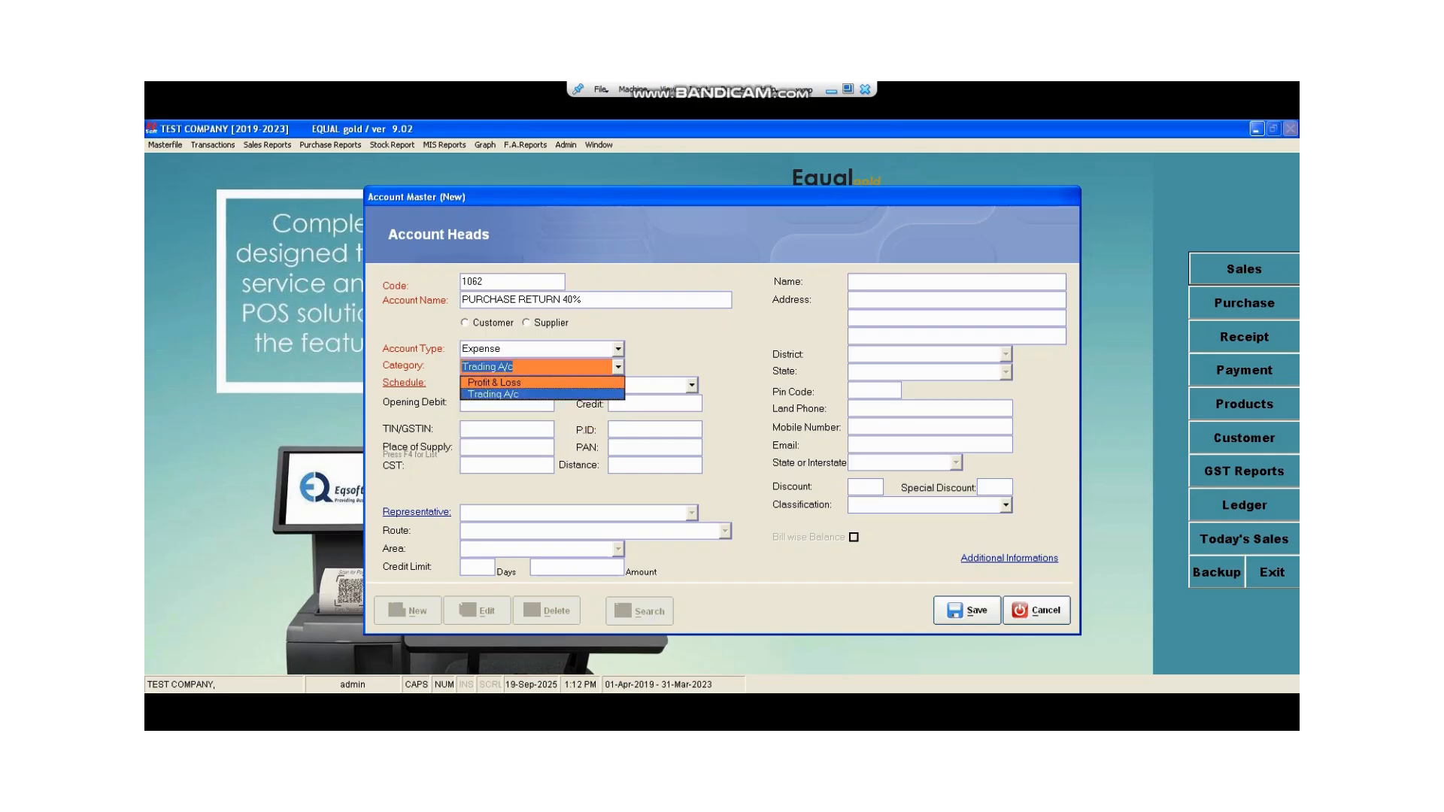
pyautogui.press('Return')
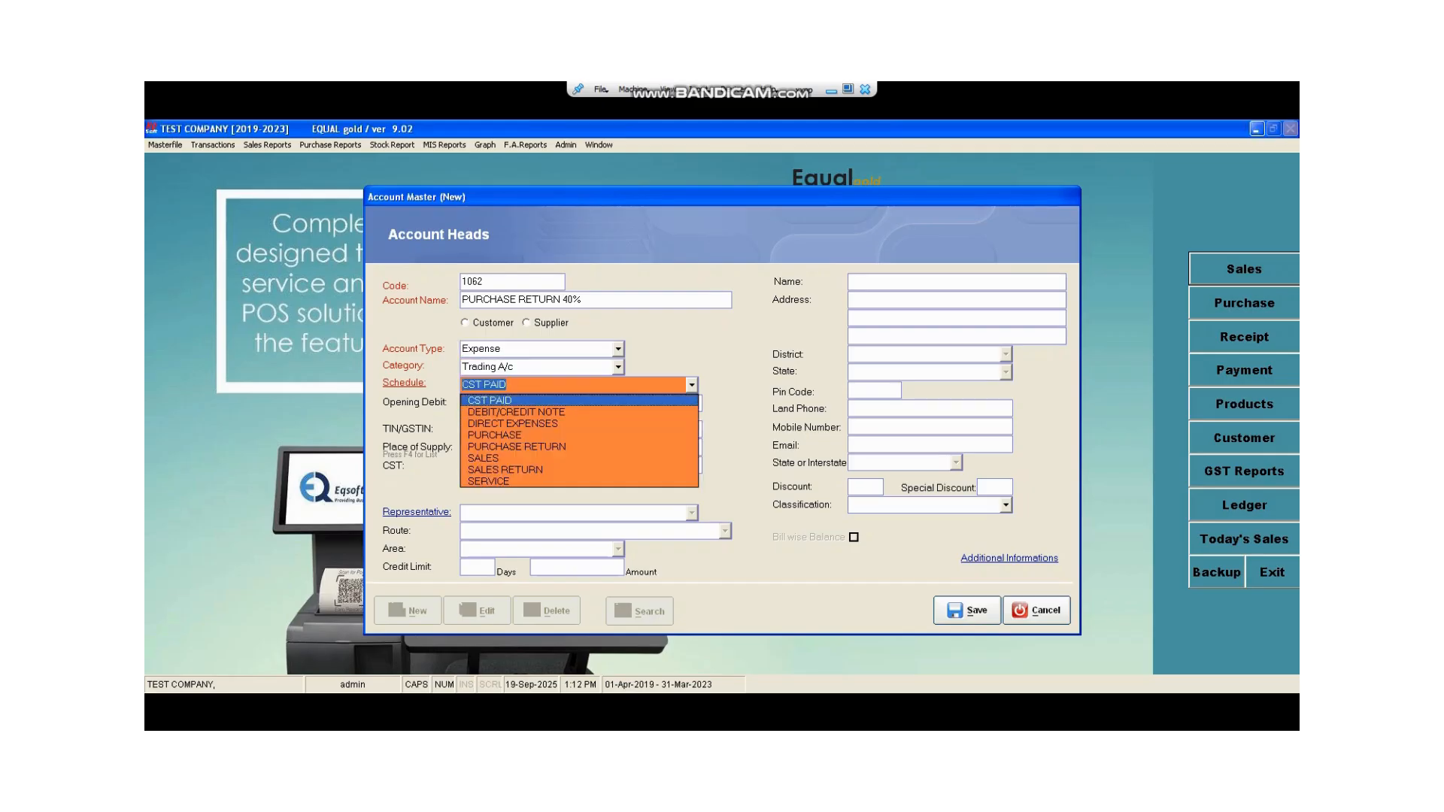
pyautogui.press('Down')
pyautogui.press('Down')
pyautogui.press('Down')
pyautogui.press('Down')
pyautogui.press('Return')
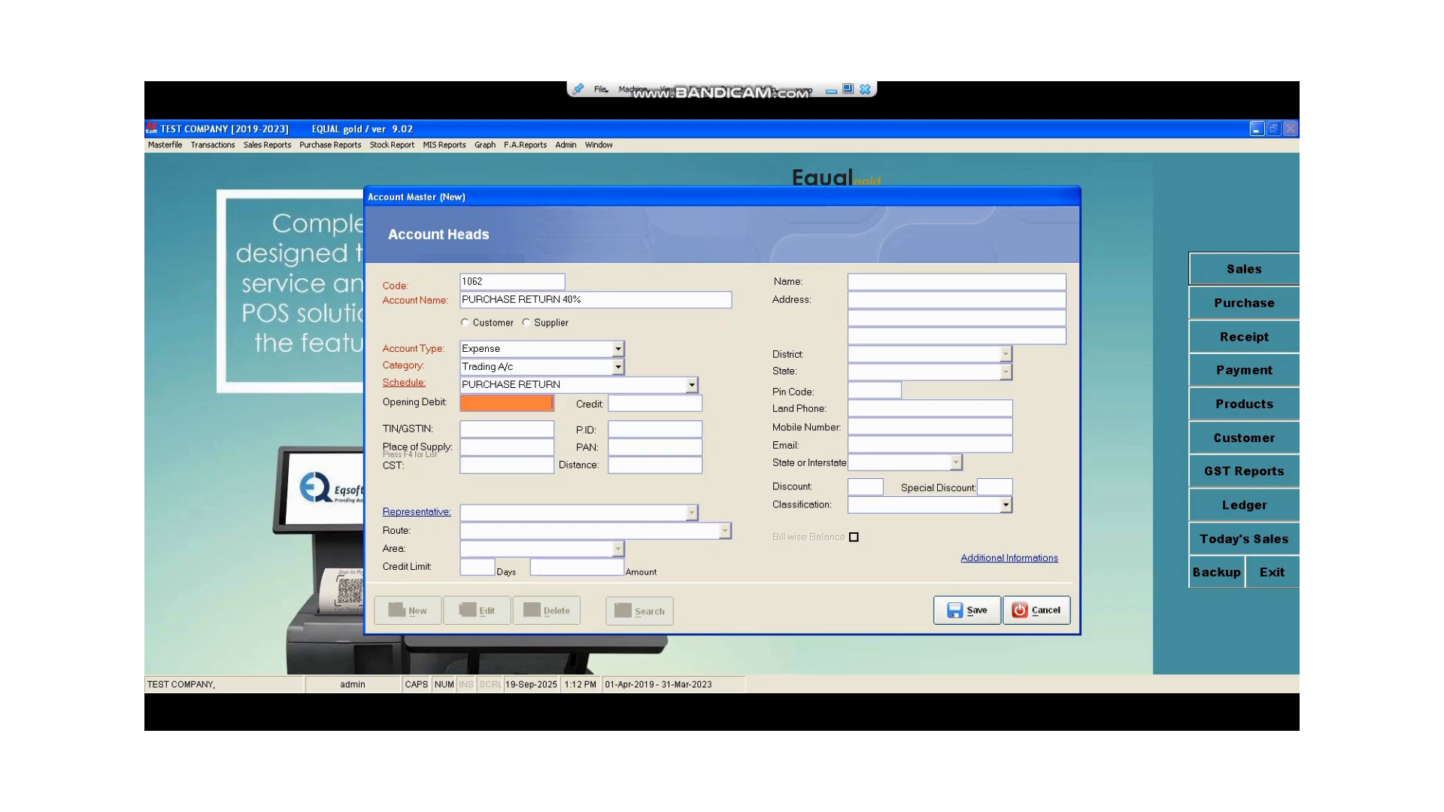
pyautogui.click(967, 610)
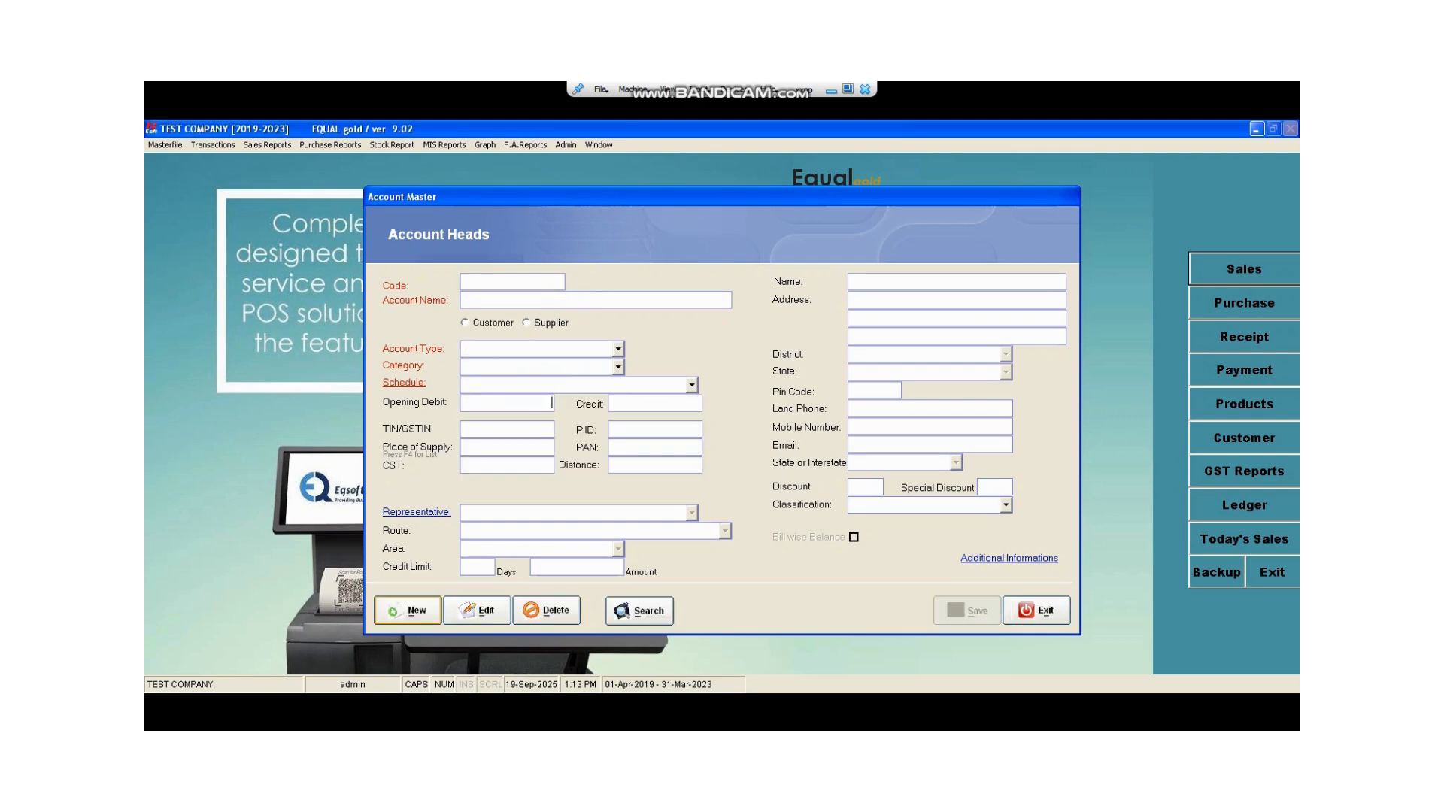
pyautogui.click(1036, 610)
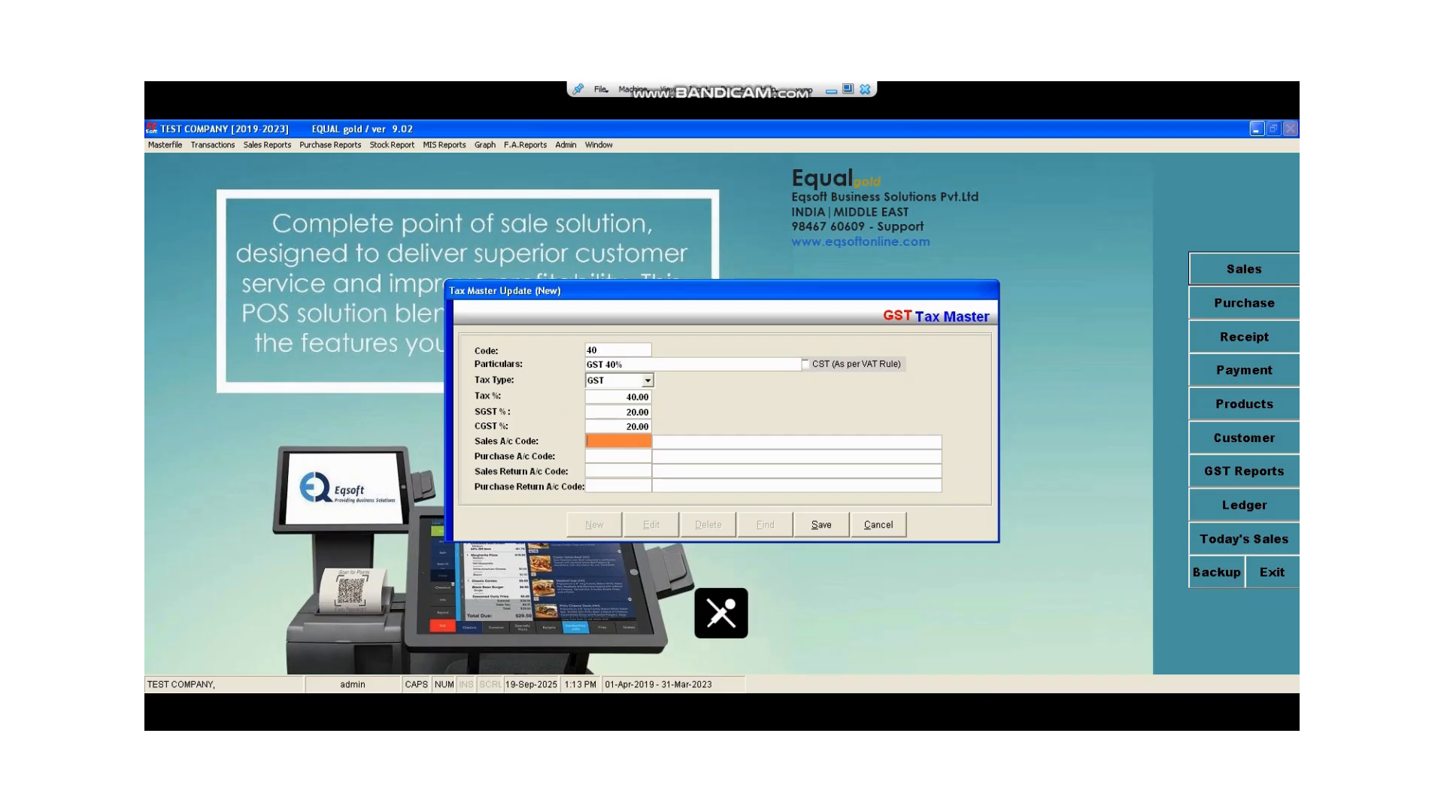
# Assign SALES 40% as the sales account of the new GST 40% tax entry.
pyautogui.press('Return')
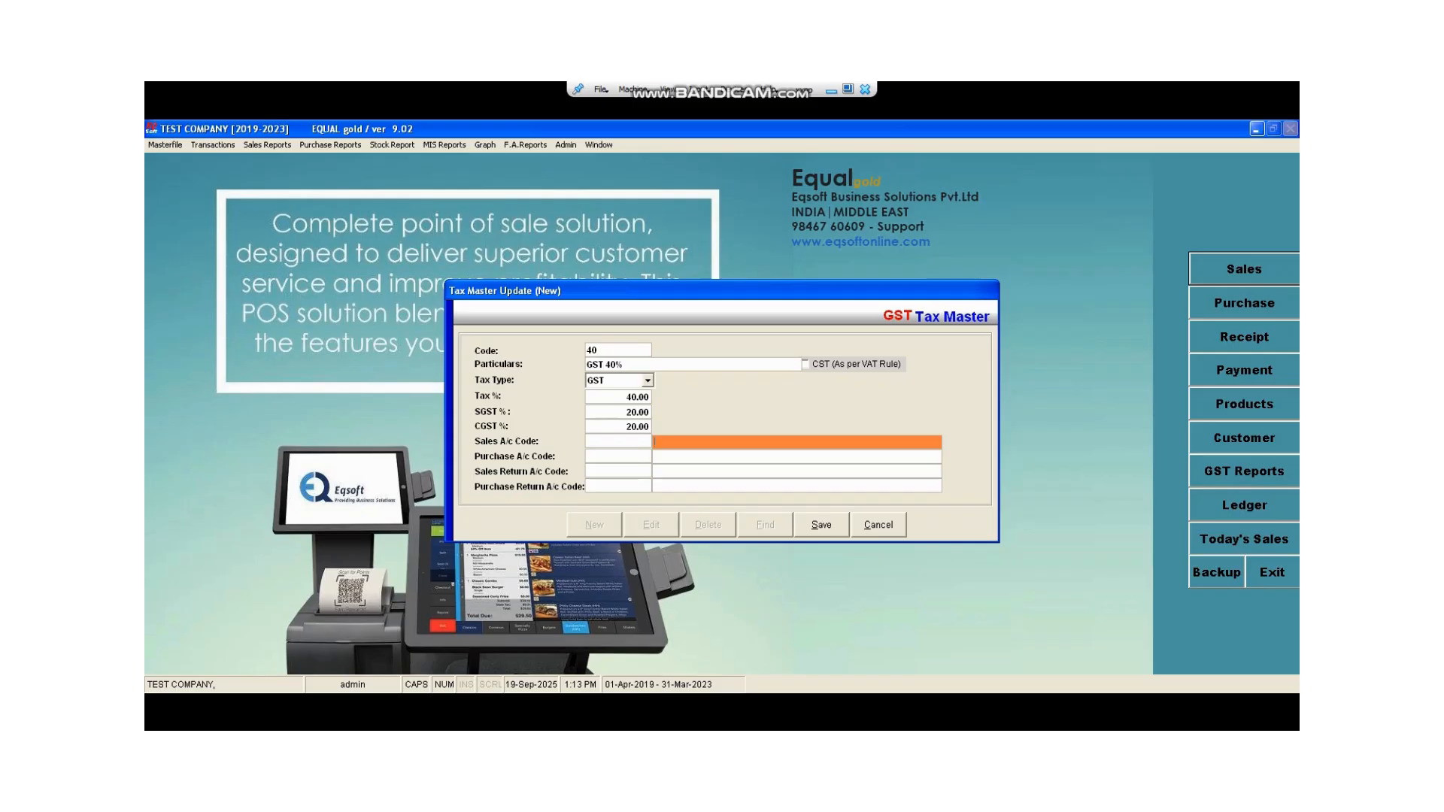
pyautogui.click(618, 442)
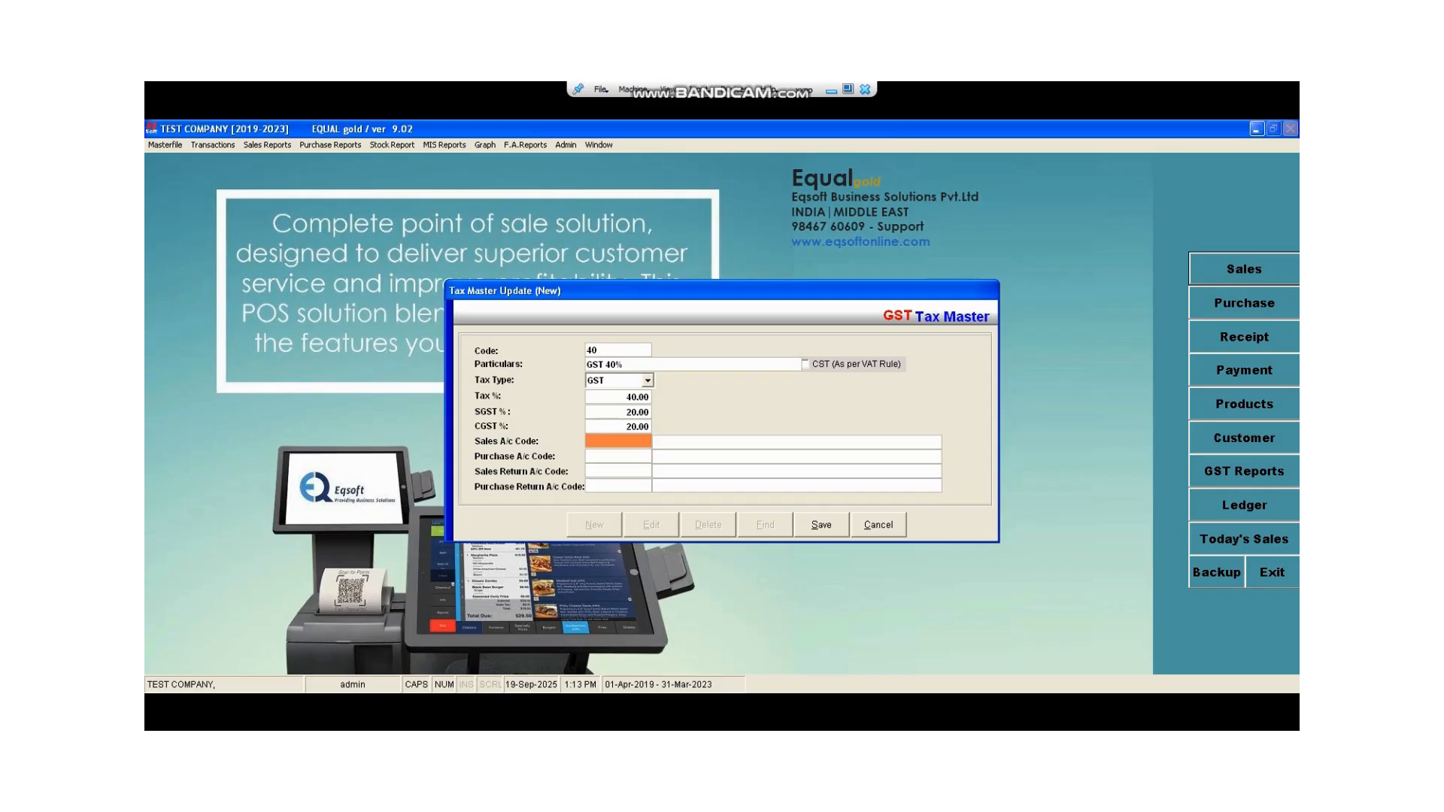
pyautogui.press('Return')
pyautogui.write('SALES - CST EXEMPTED')
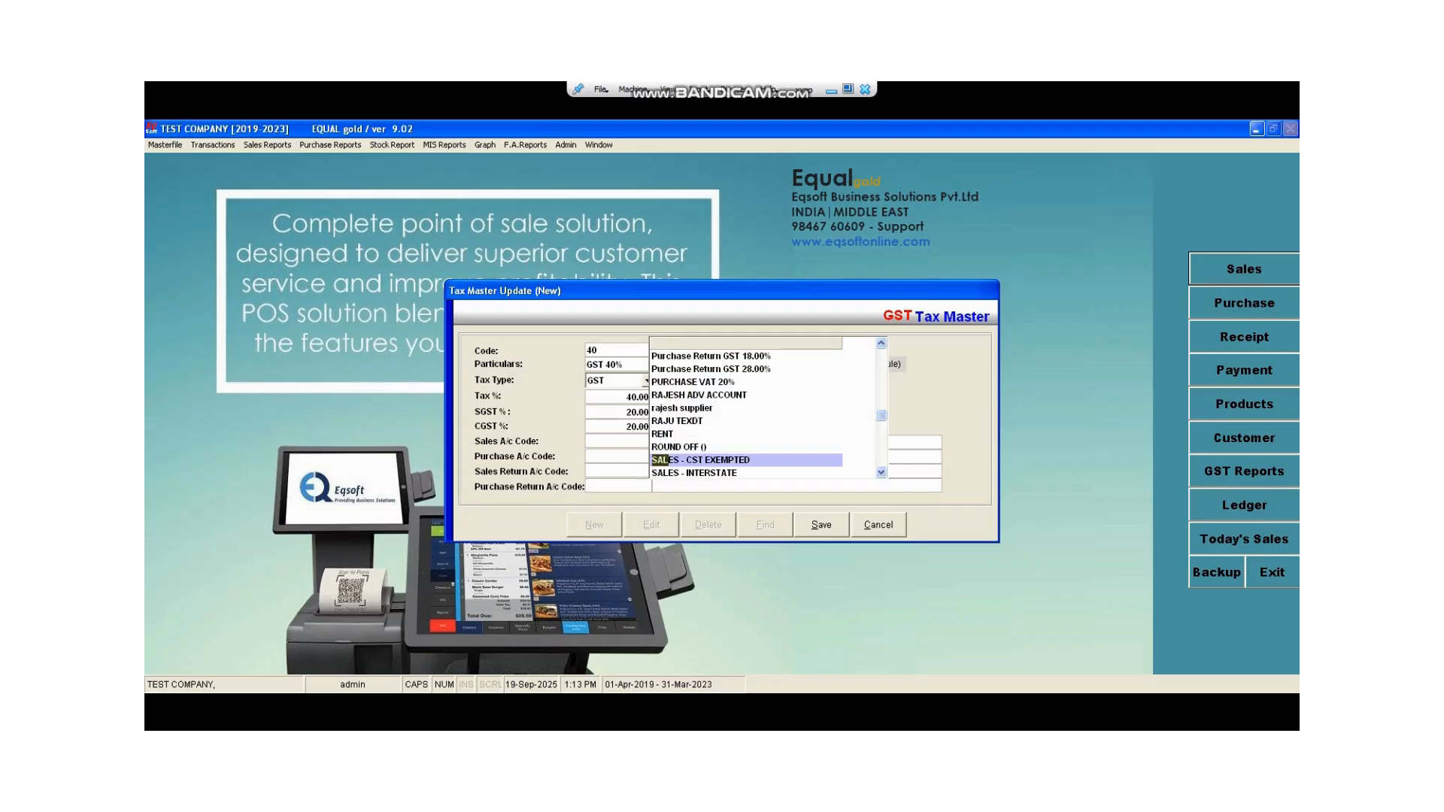
pyautogui.press('Down')
pyautogui.press('Down')
pyautogui.press('Down')
pyautogui.press('Down')
pyautogui.press('Down')
pyautogui.press('Down')
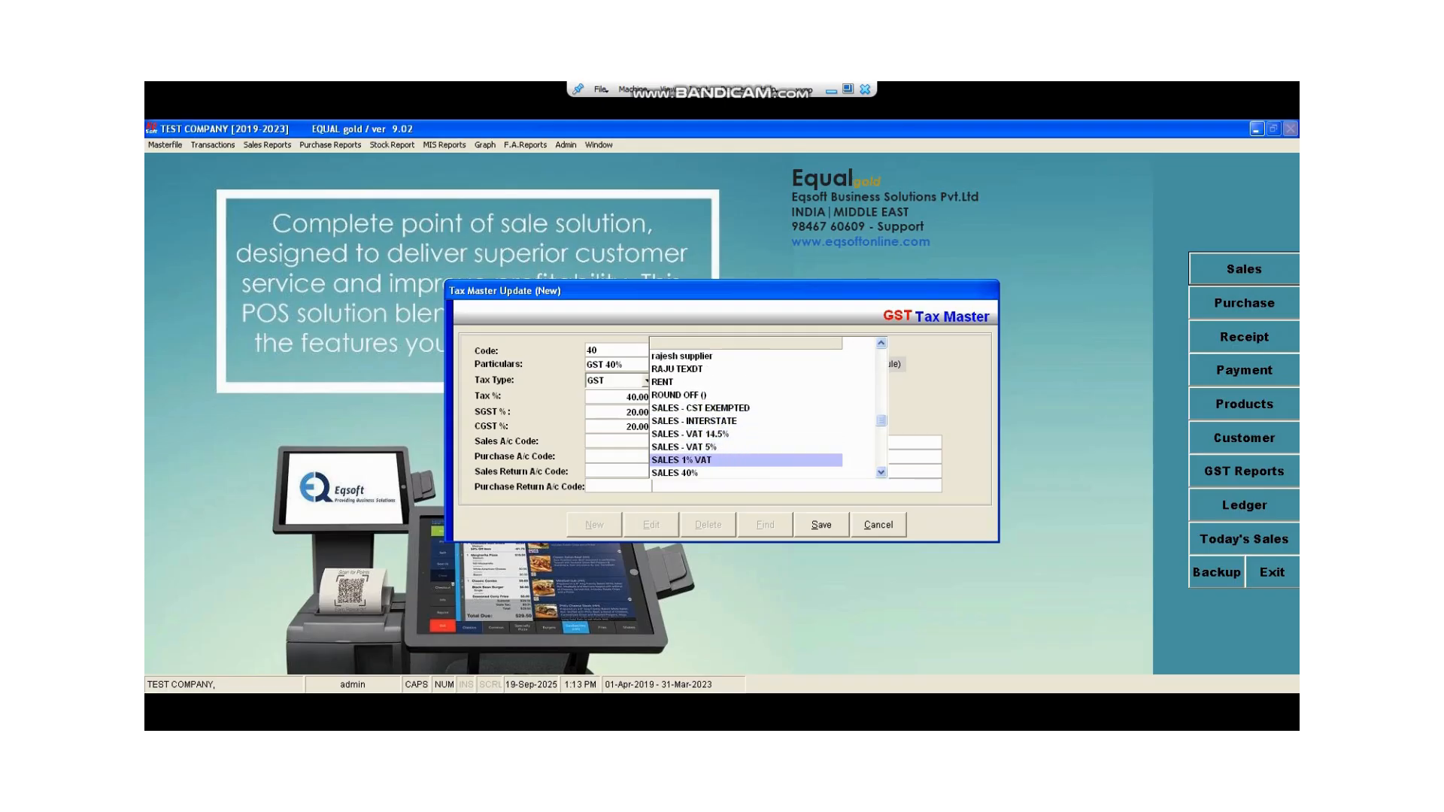
pyautogui.press('Up')
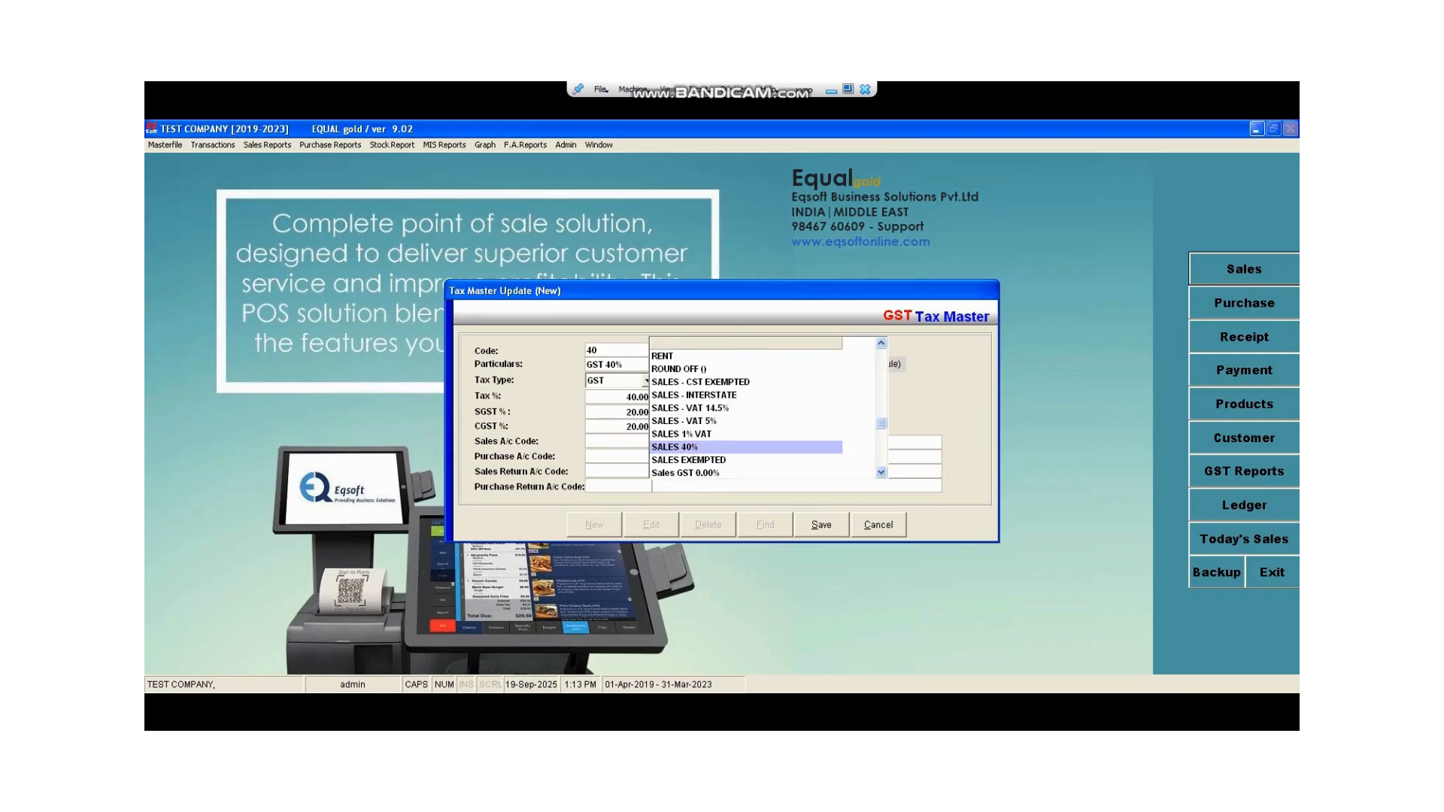
pyautogui.press('Return')
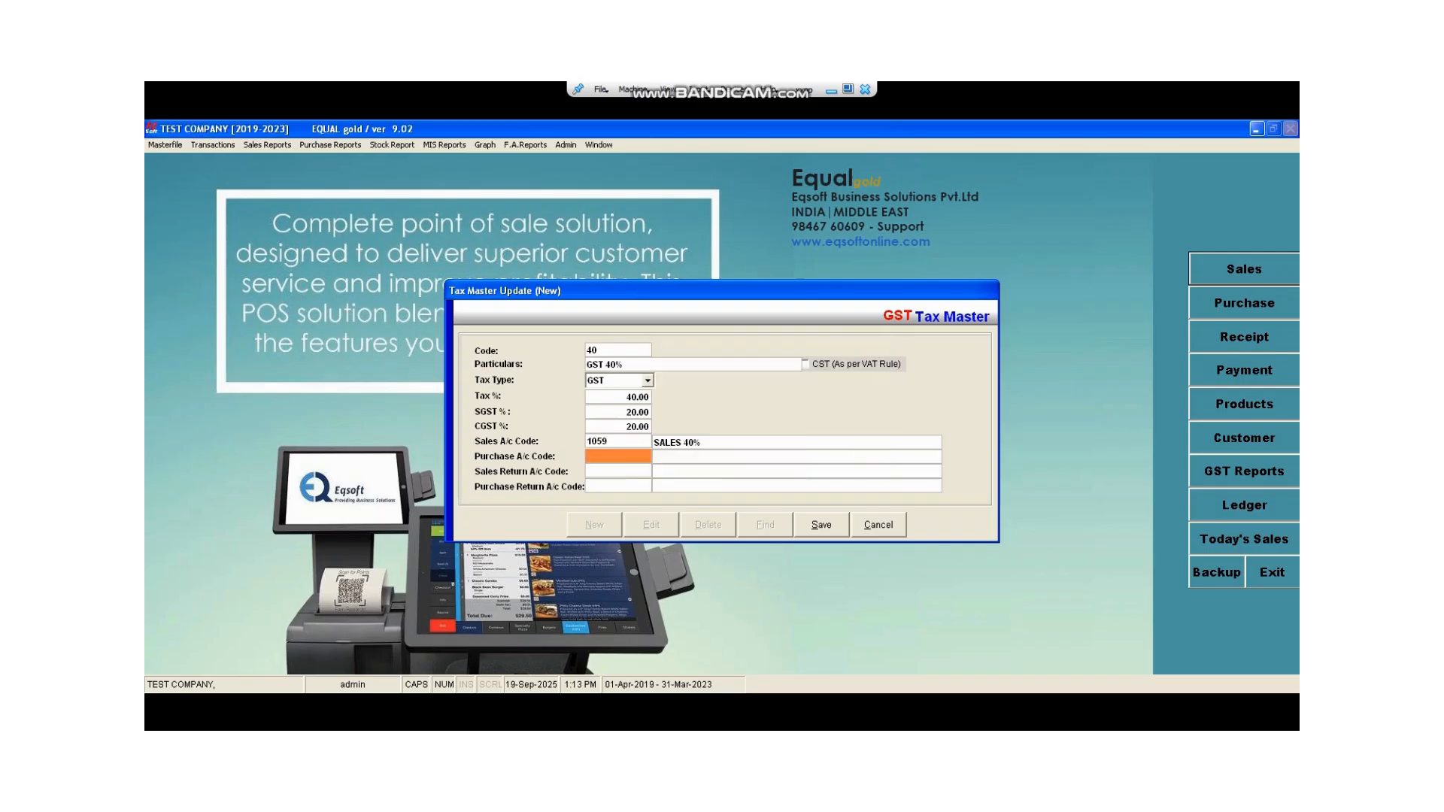
# Assign PURCHASE 40% as the purchase account of the GST 40% tax entry.
pyautogui.press('Return')
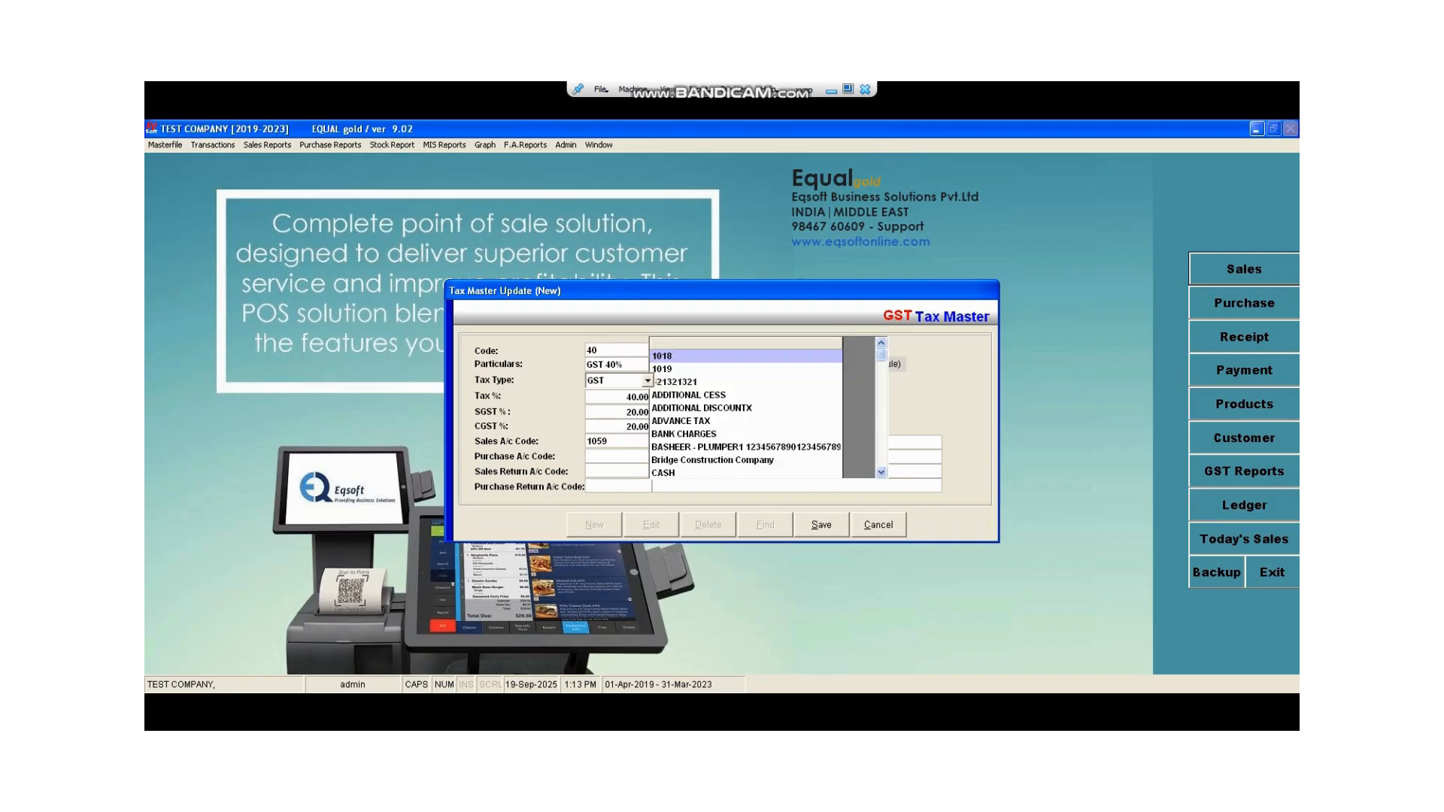
pyautogui.write('purchase (A SITE')
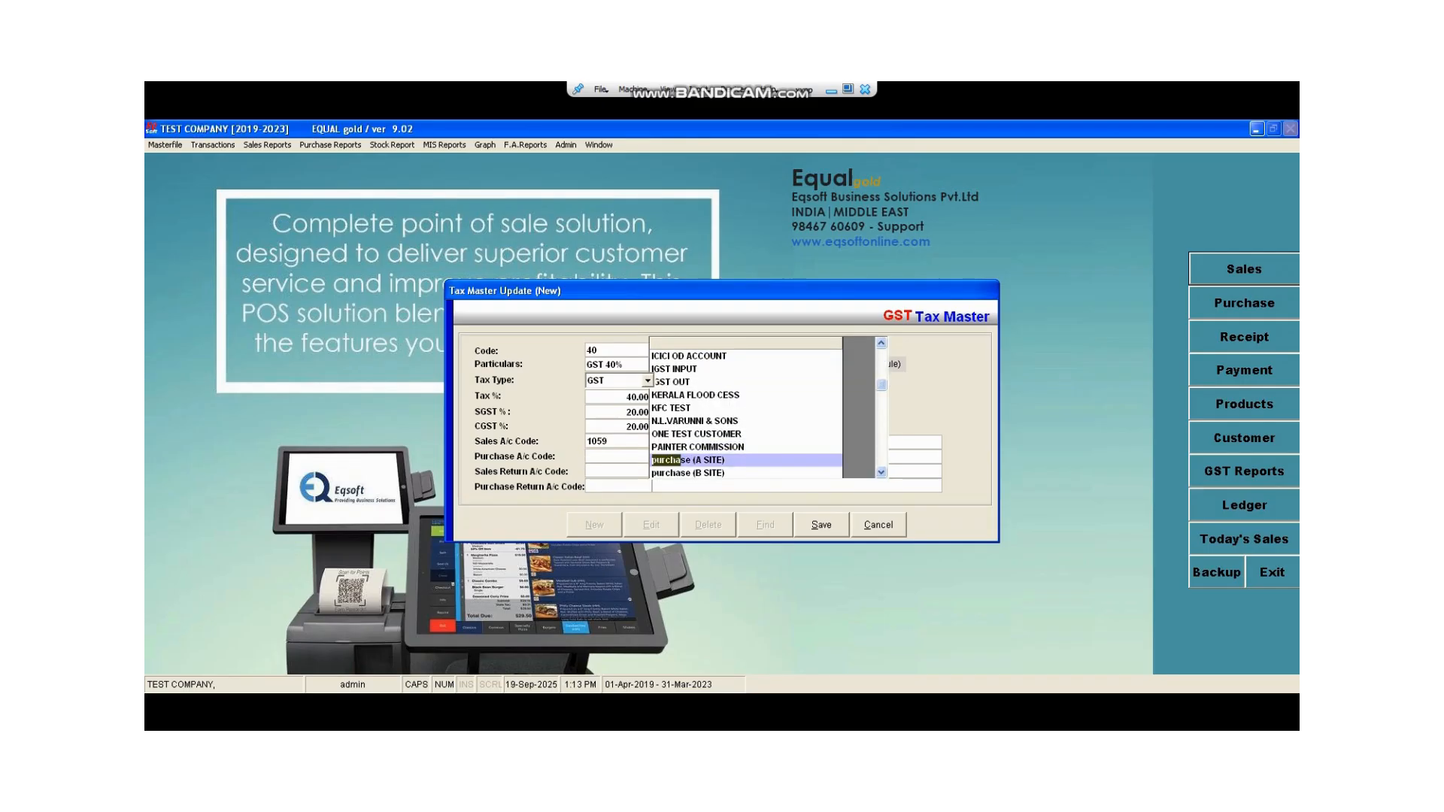
pyautogui.press('Down')
pyautogui.press('Down')
pyautogui.press('Down')
pyautogui.press('Down')
pyautogui.press('Down')
pyautogui.press('Down')
pyautogui.press('Down')
pyautogui.press('Down')
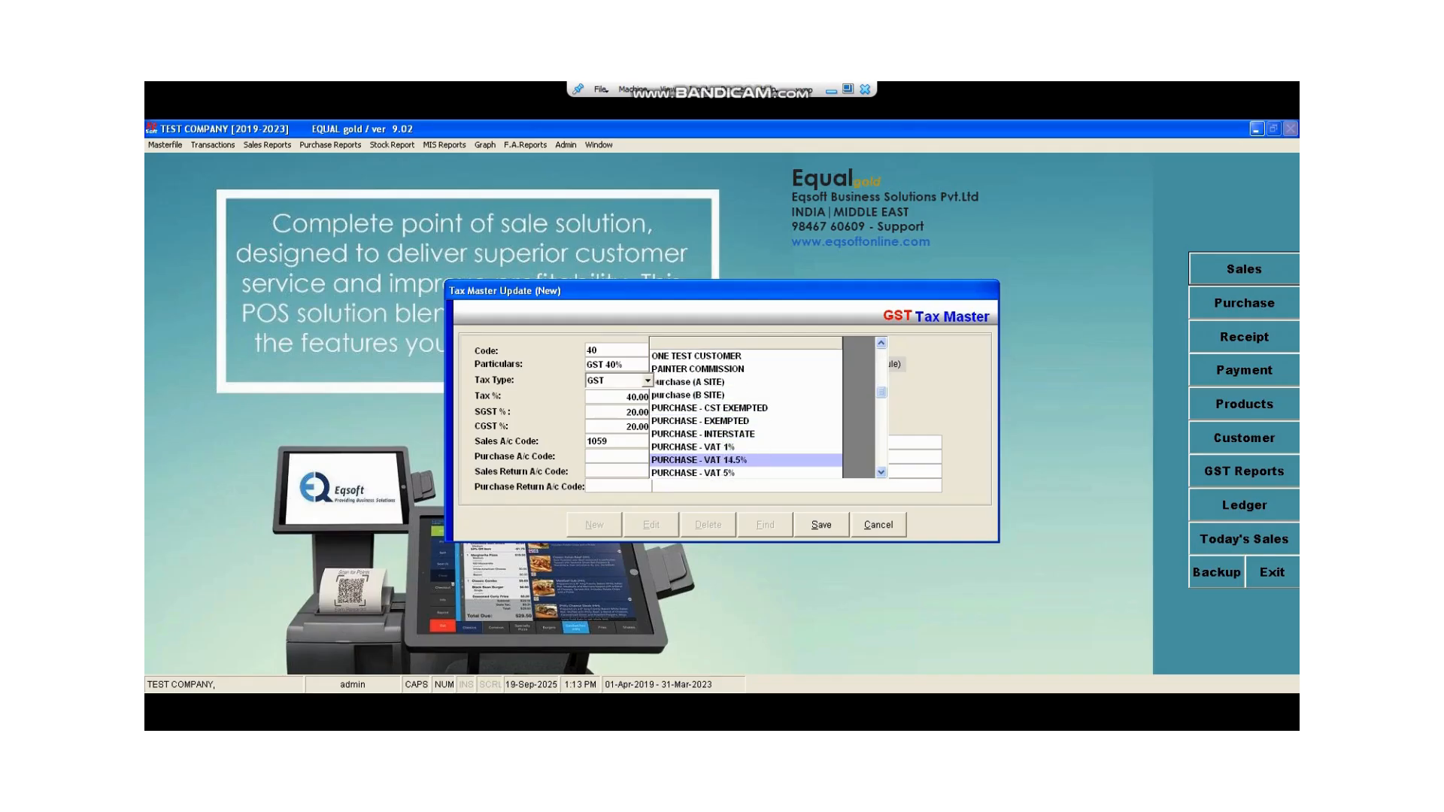
pyautogui.press('Return')
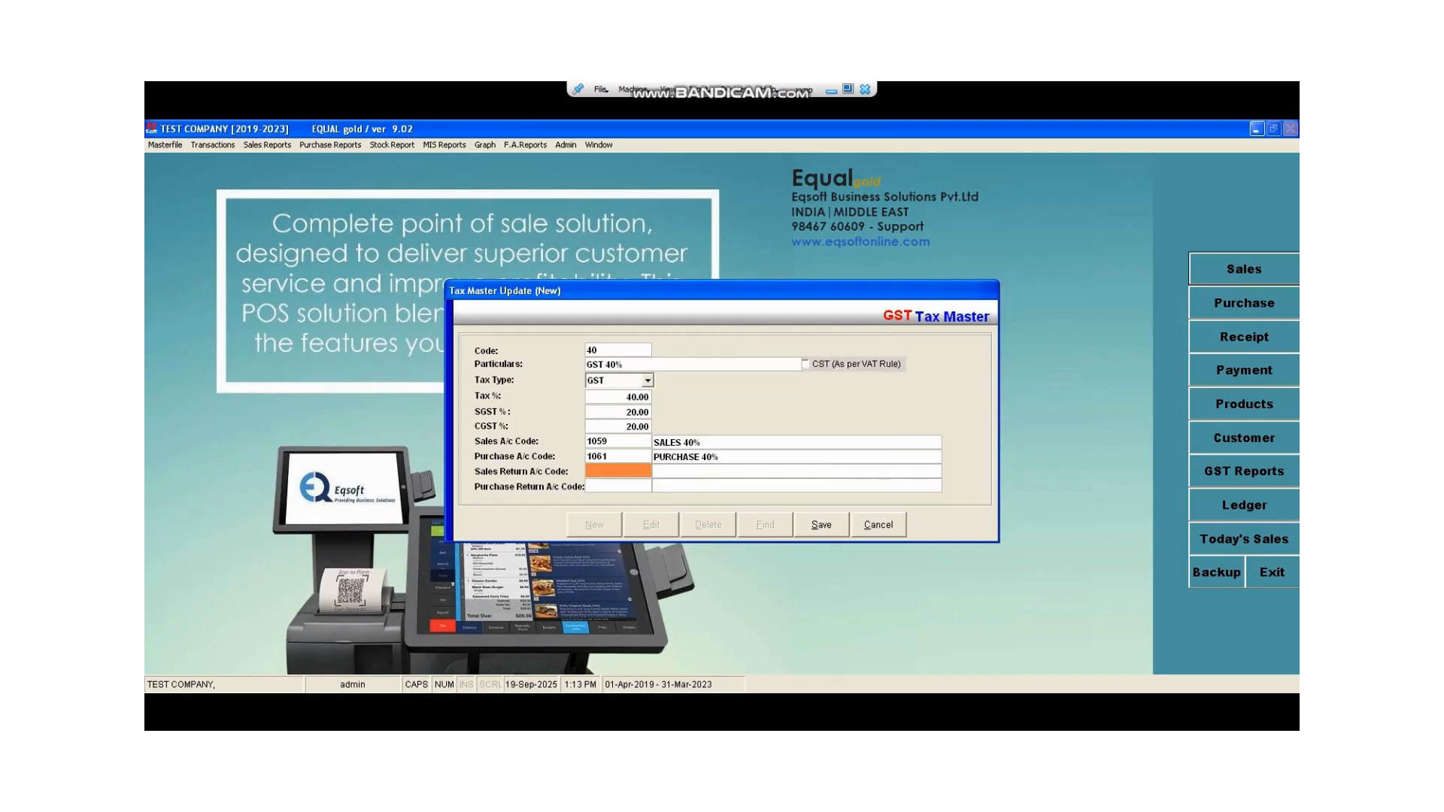
# Assign the SALES RETURN 40% and PURCHASE RETURN 40% accounts to the tax entry's return fields, save it and close Tax Master.
pyautogui.write('sales re')
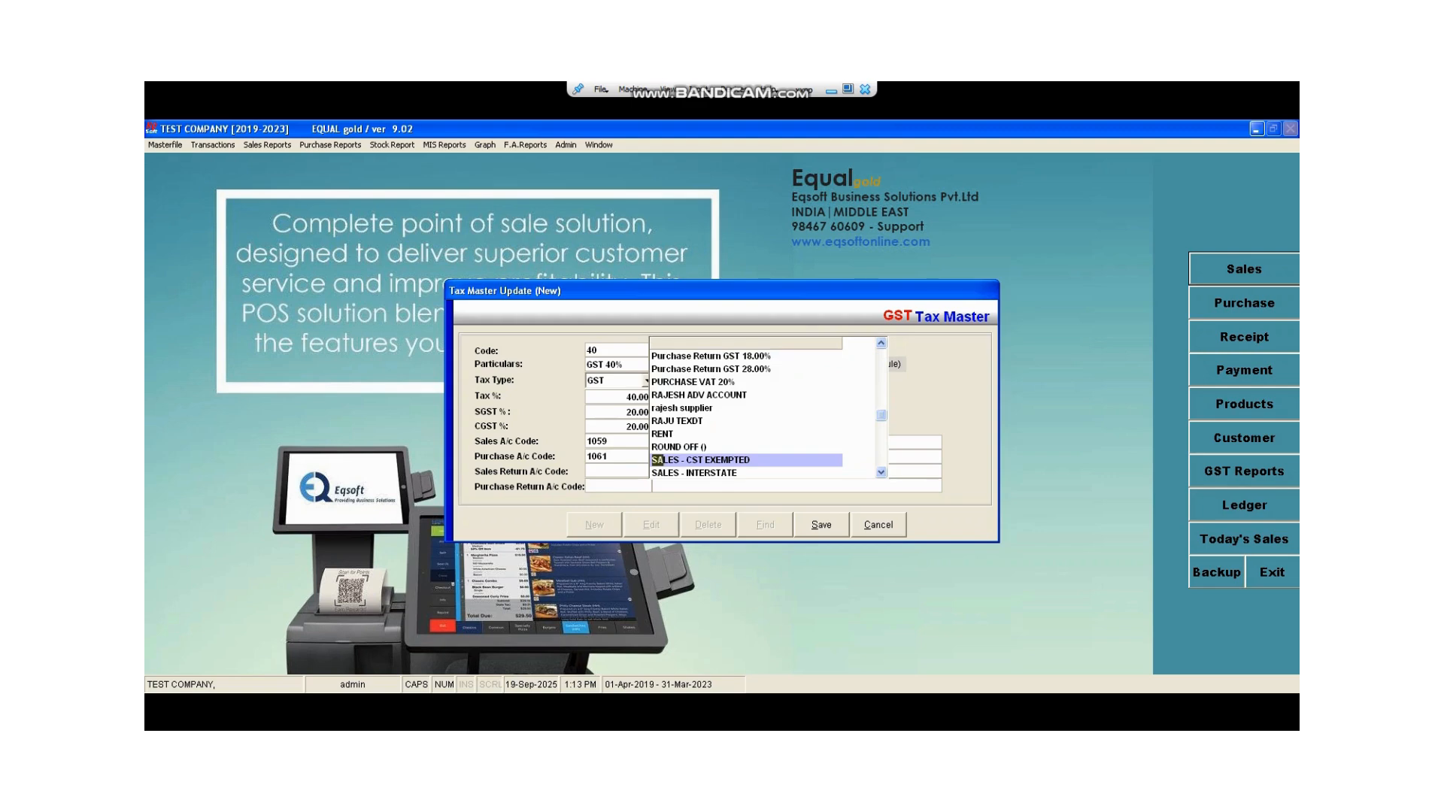
pyautogui.press('Return')
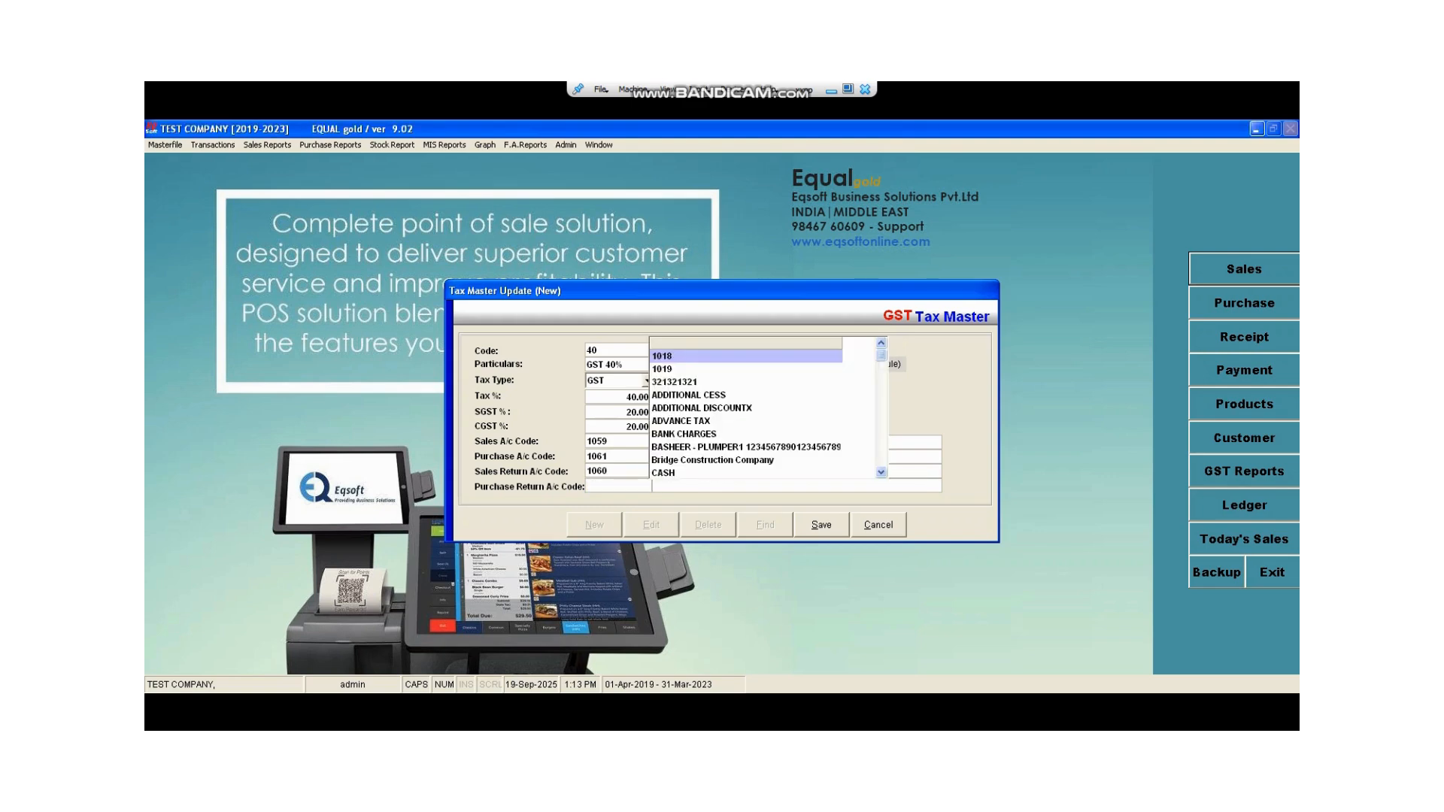
pyautogui.write('purchase (A SITE')
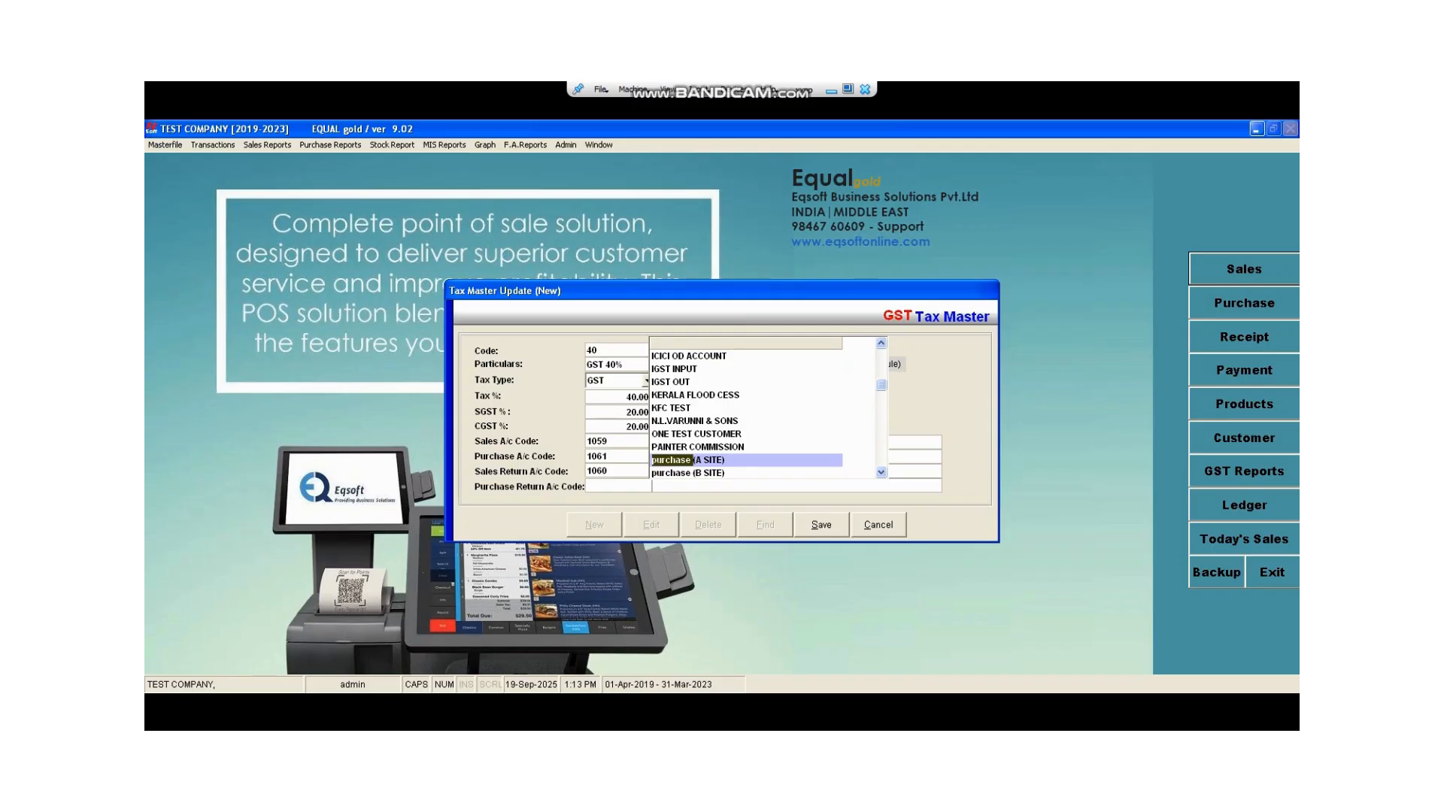
pyautogui.write(' re')
pyautogui.press('Return')
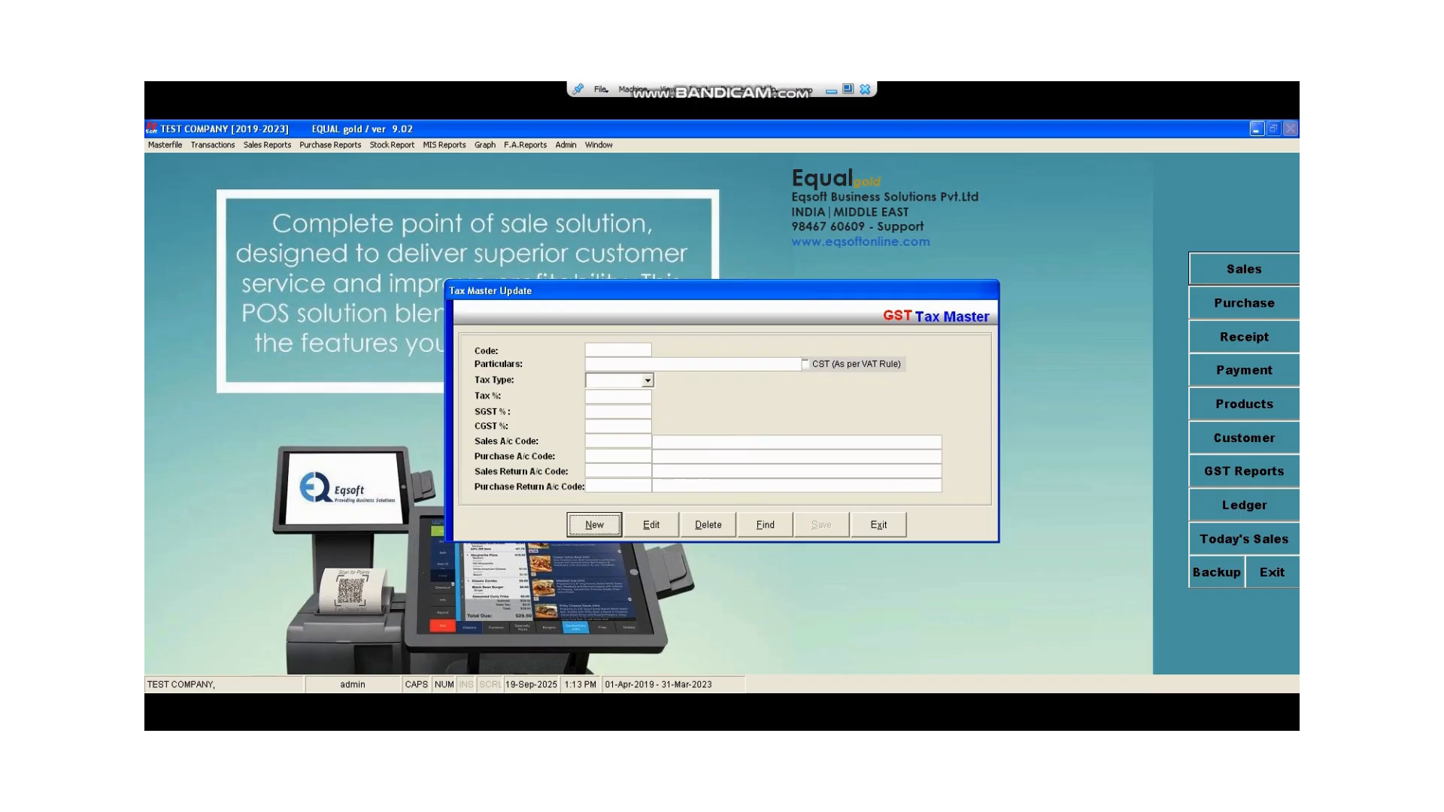
pyautogui.press('Escape')
# Load the product AASHIRVAD ATTA 1KG for editing in the Products master and open its GST % choices.
pyautogui.click(165, 145)
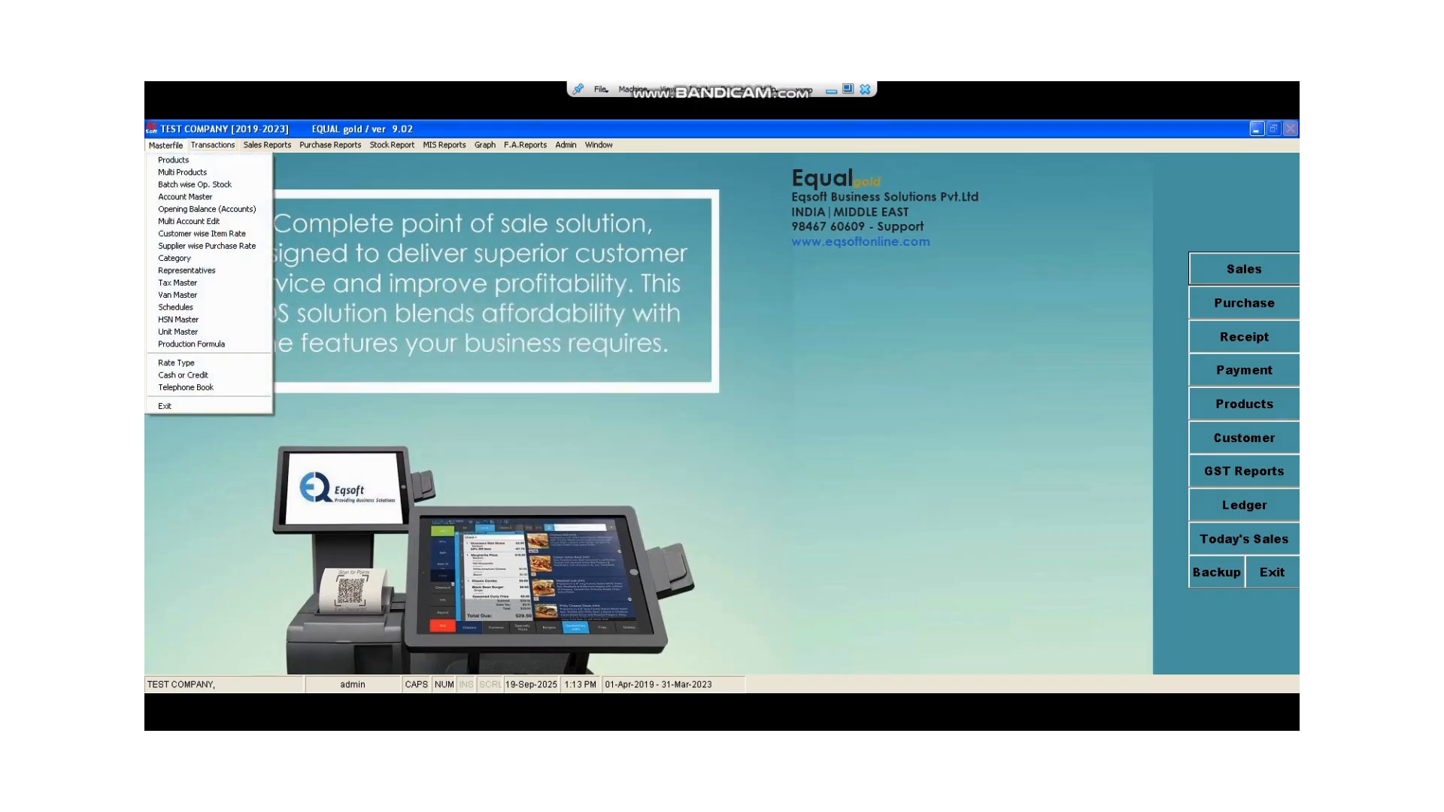
pyautogui.click(173, 160)
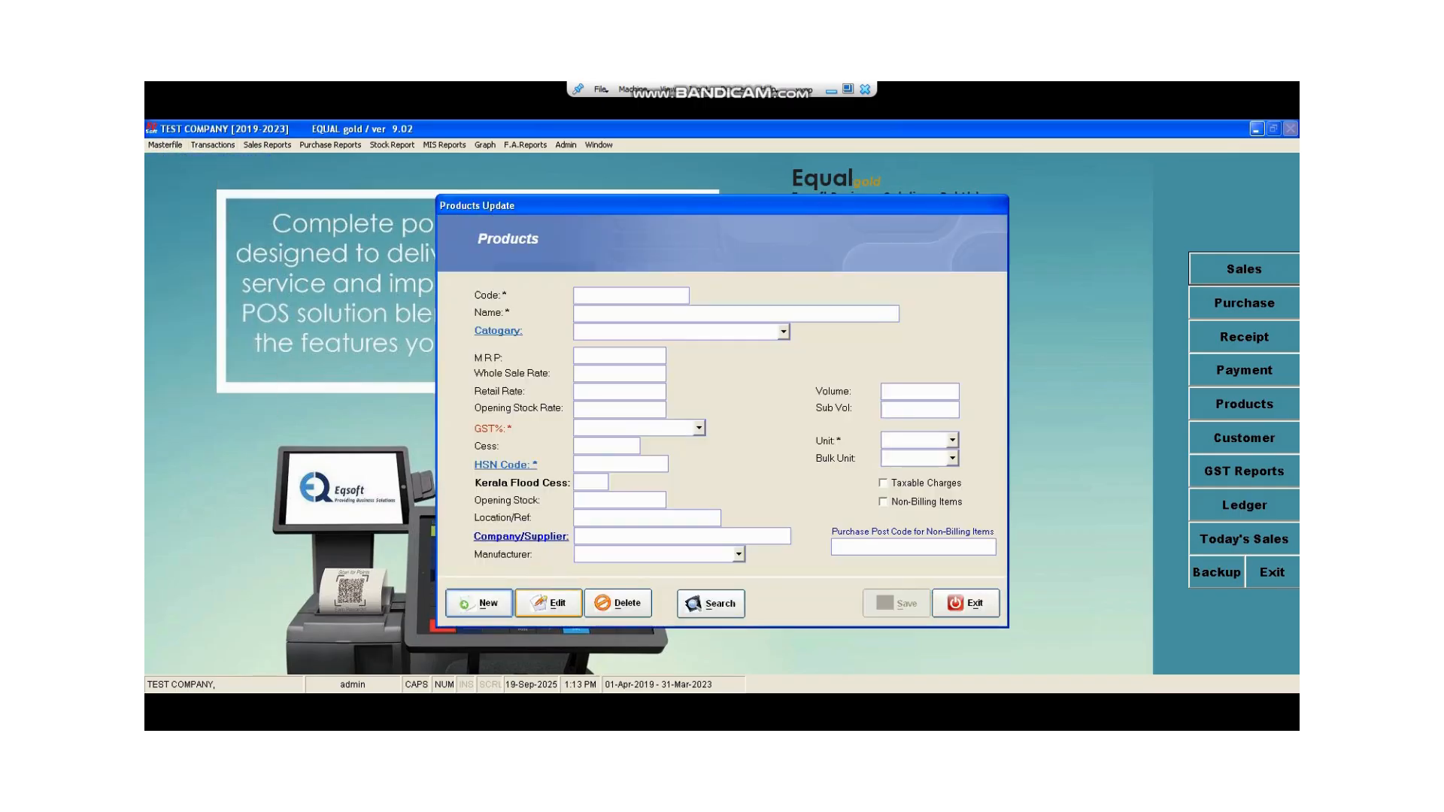
pyautogui.click(548, 603)
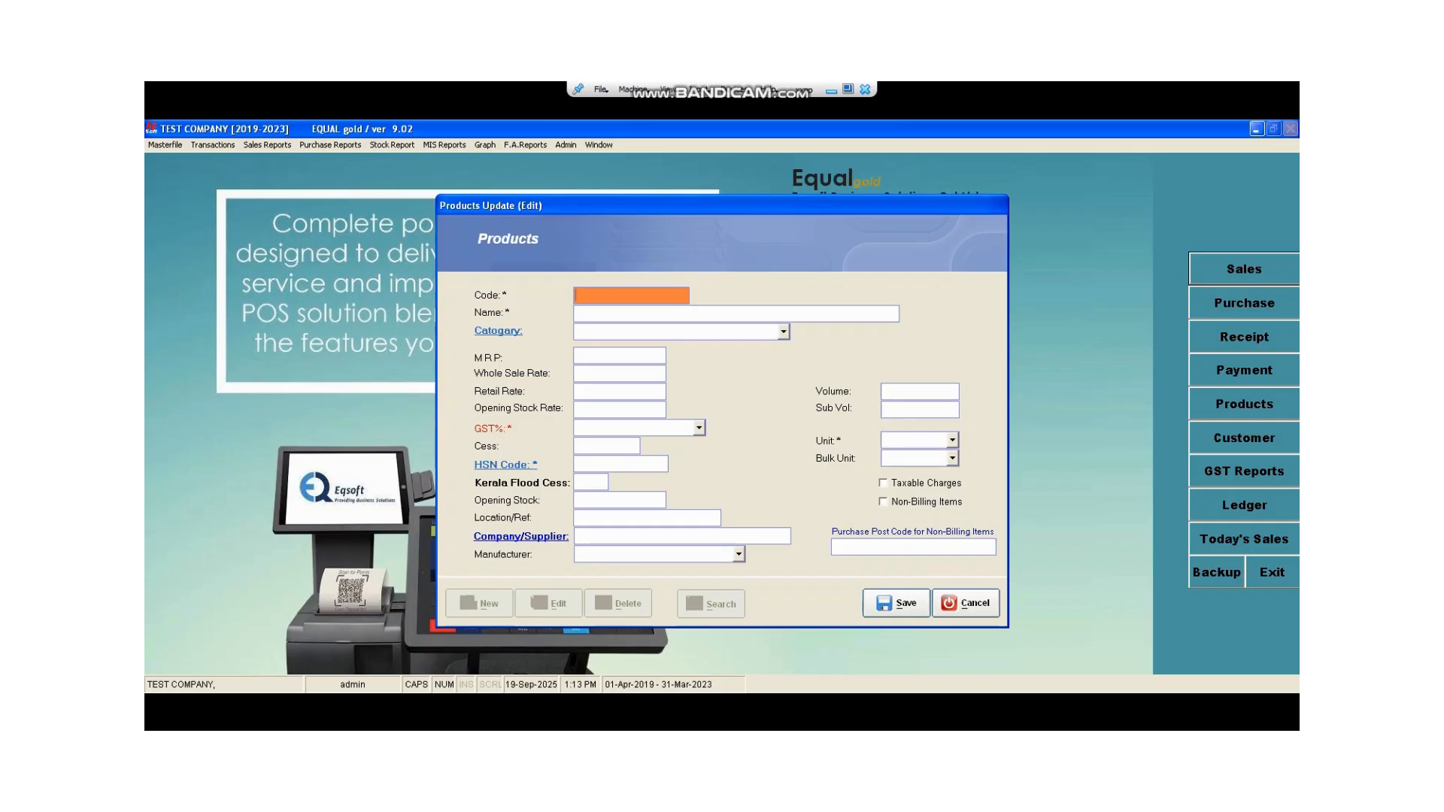
pyautogui.press('Return')
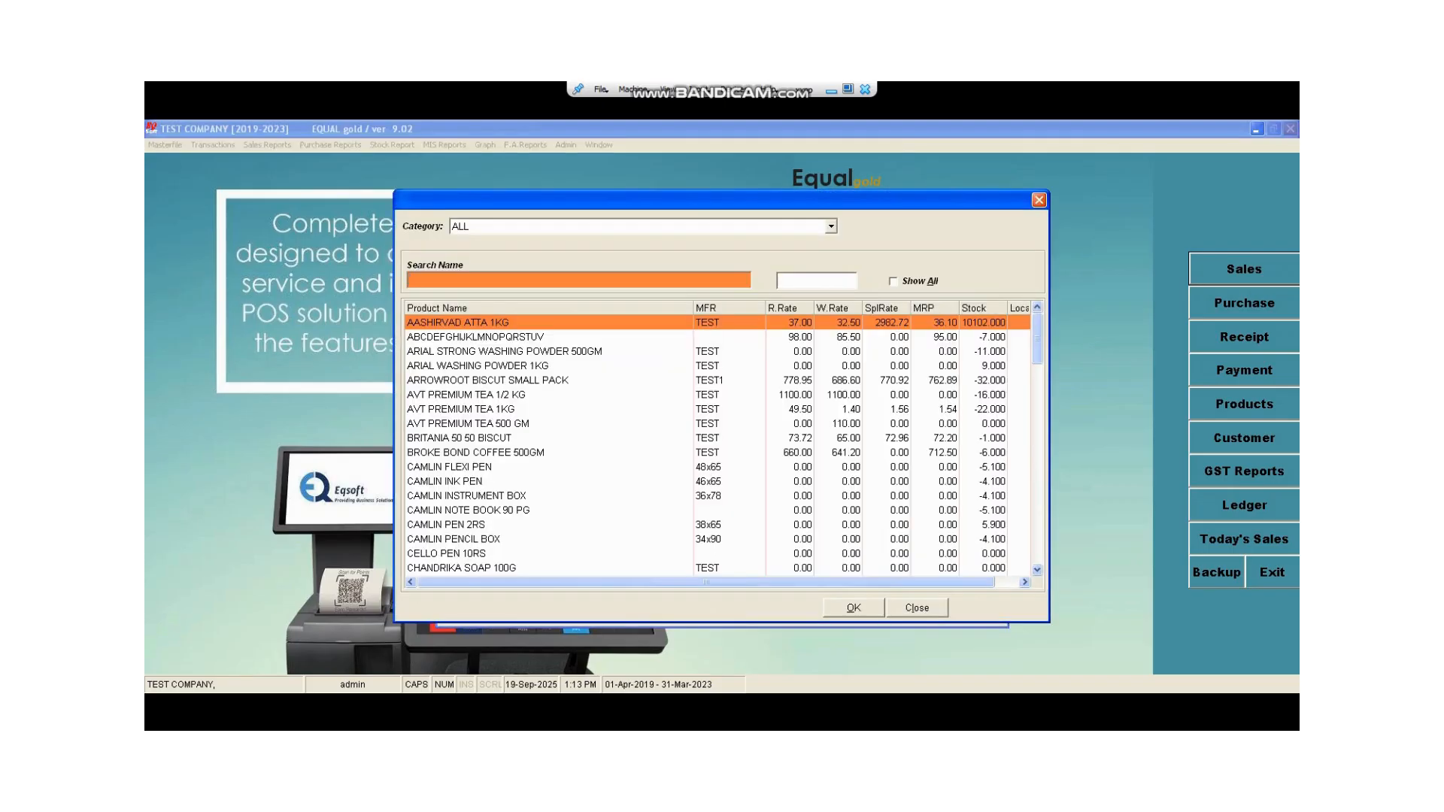
pyautogui.press('Return')
pyautogui.click(699, 428)
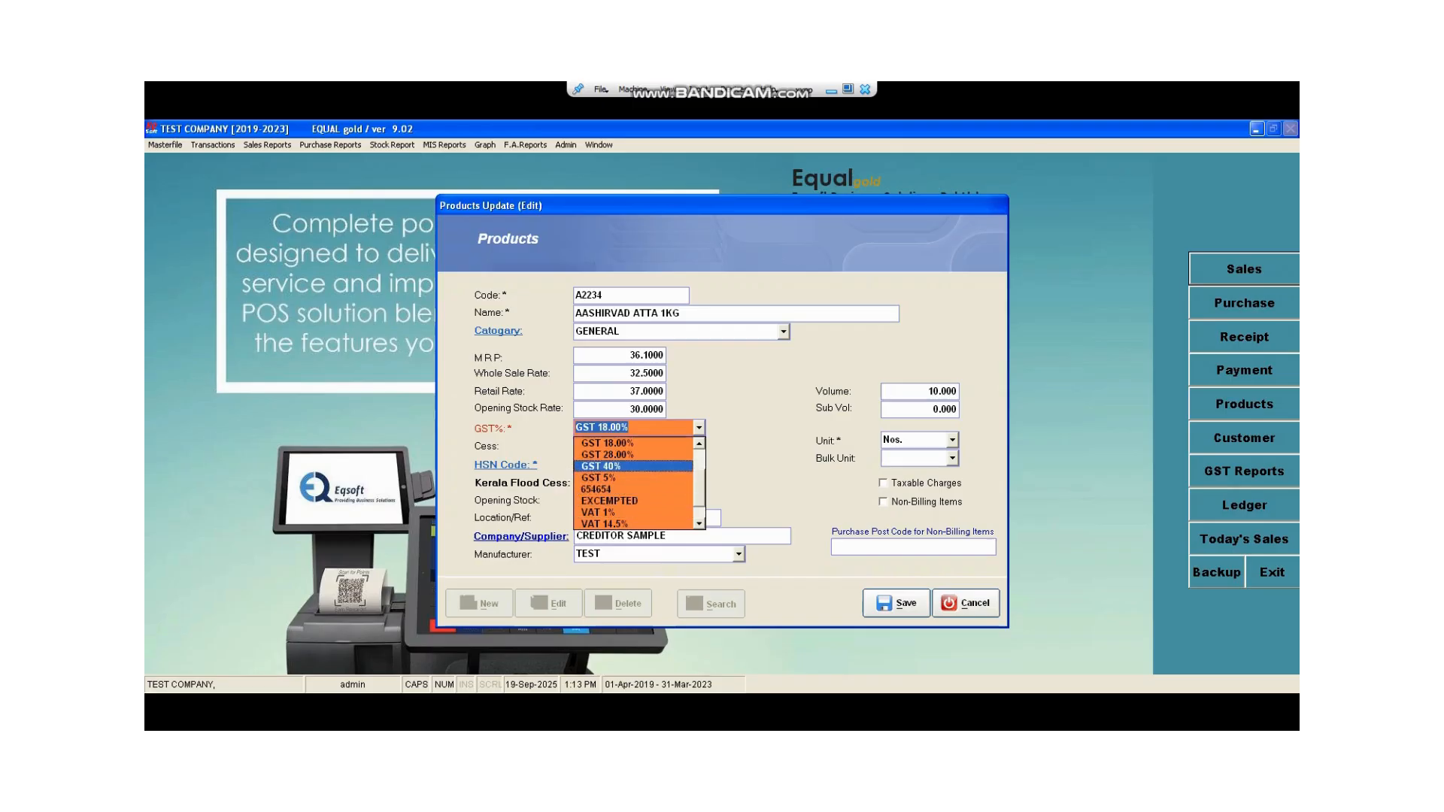